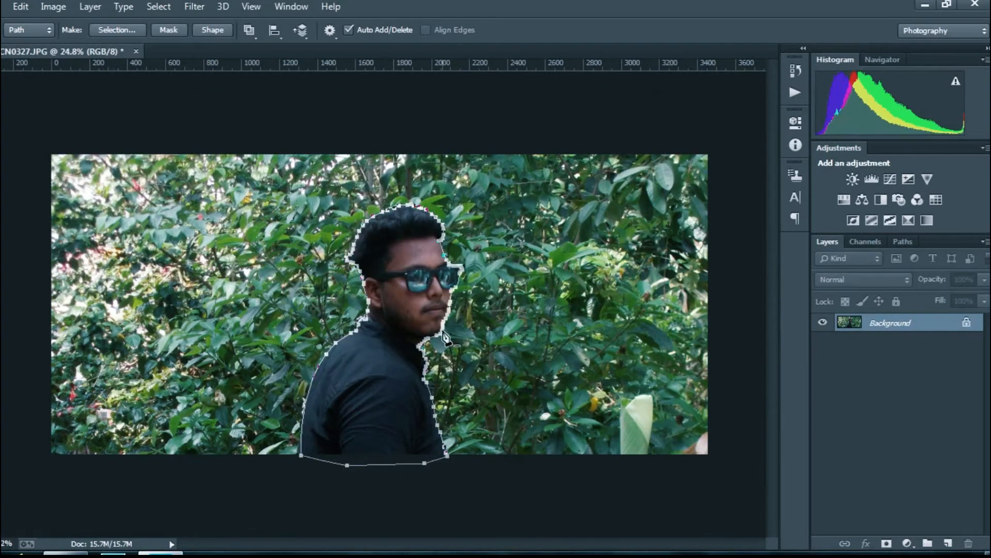
Convert the path around the man into a new anti-aliased selection with 0-pixel feather, and invert it to select the background.
right_click(409, 314)
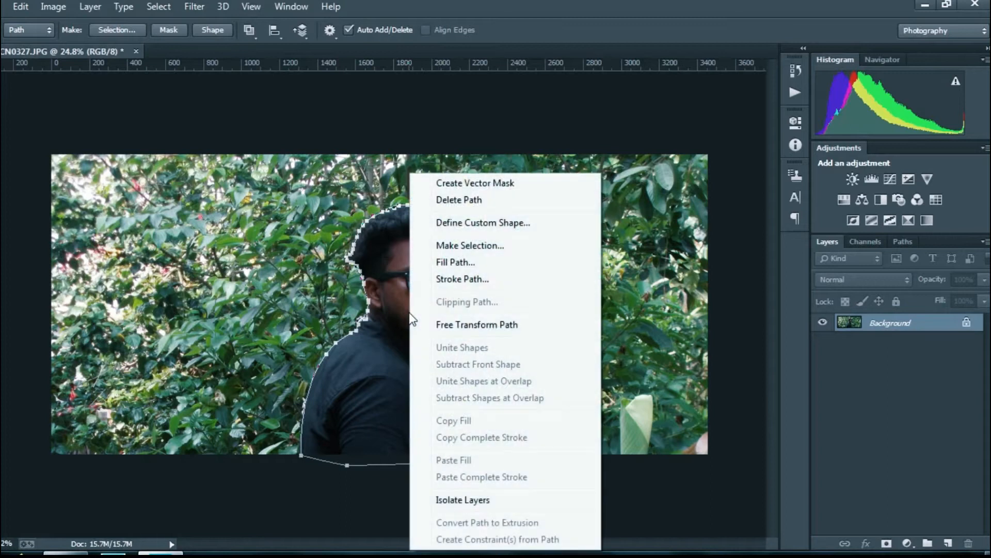
left_click(466, 246)
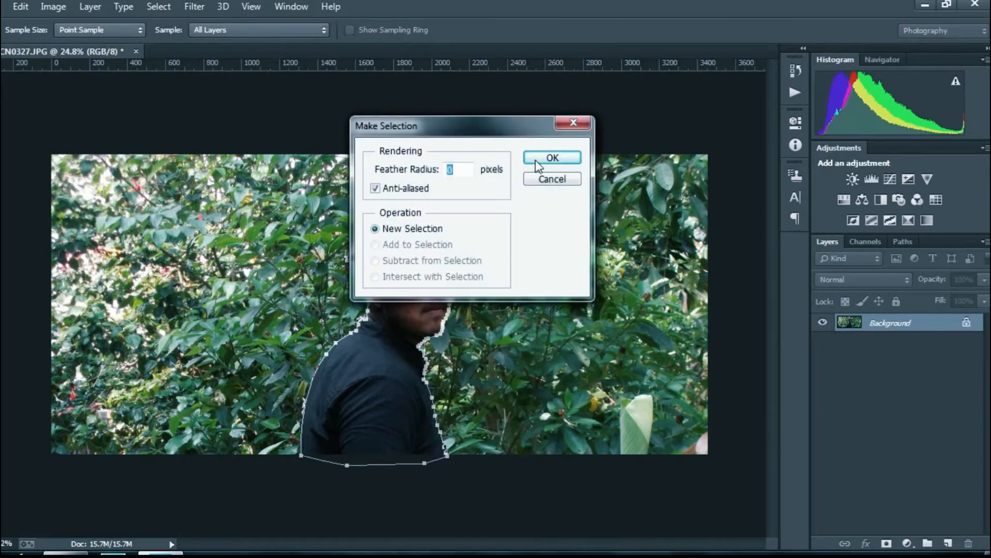
left_click(542, 159)
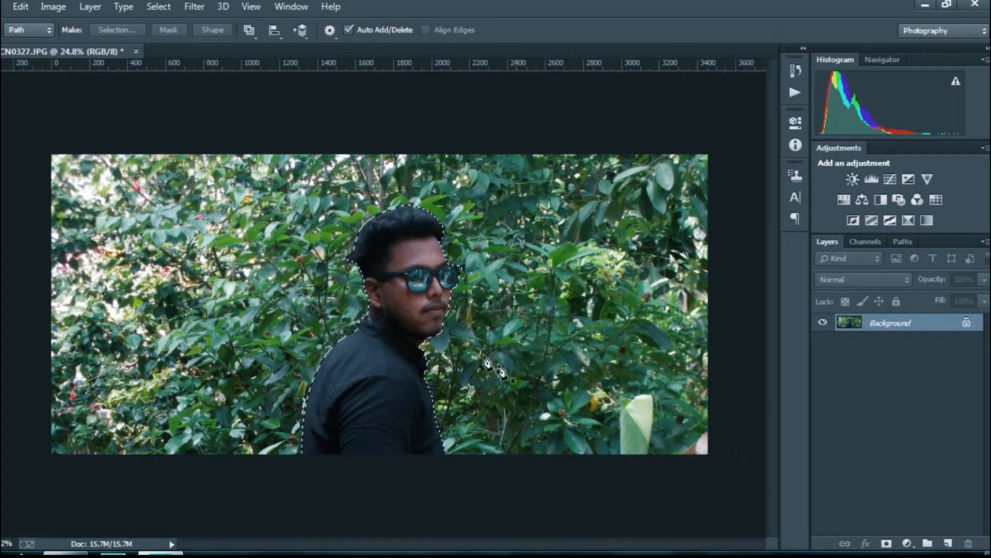
key("w")
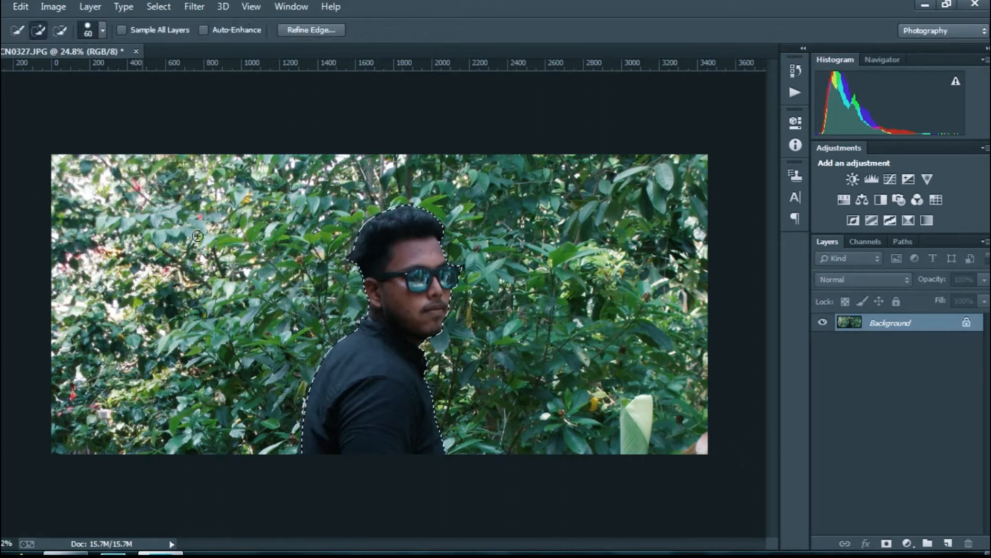
right_click(393, 260)
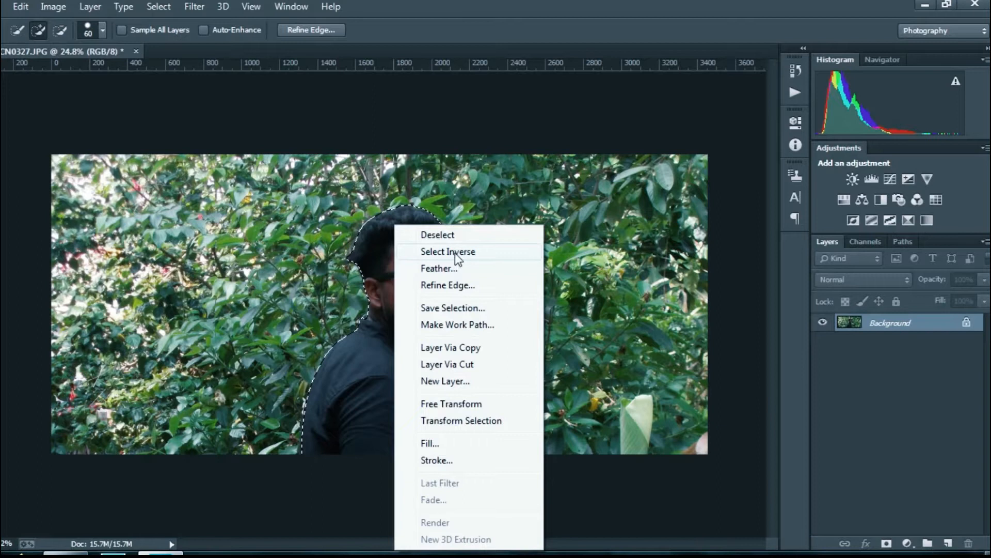
left_click(454, 252)
Apply a Tilt-Shift blur of 31 px to the selected background, with the focus area moved below the photo.
left_click(195, 6)
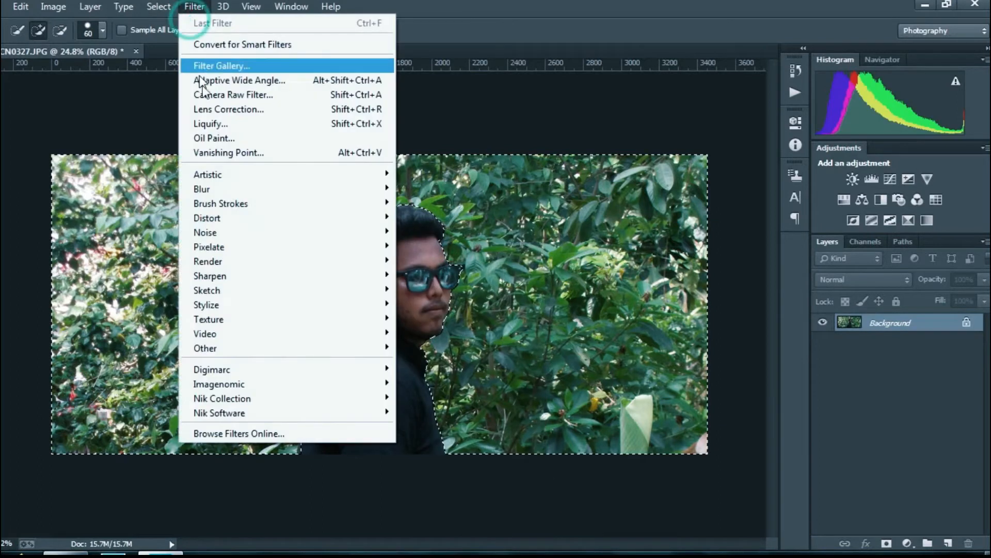
mouse_move(213, 187)
left_click(439, 216)
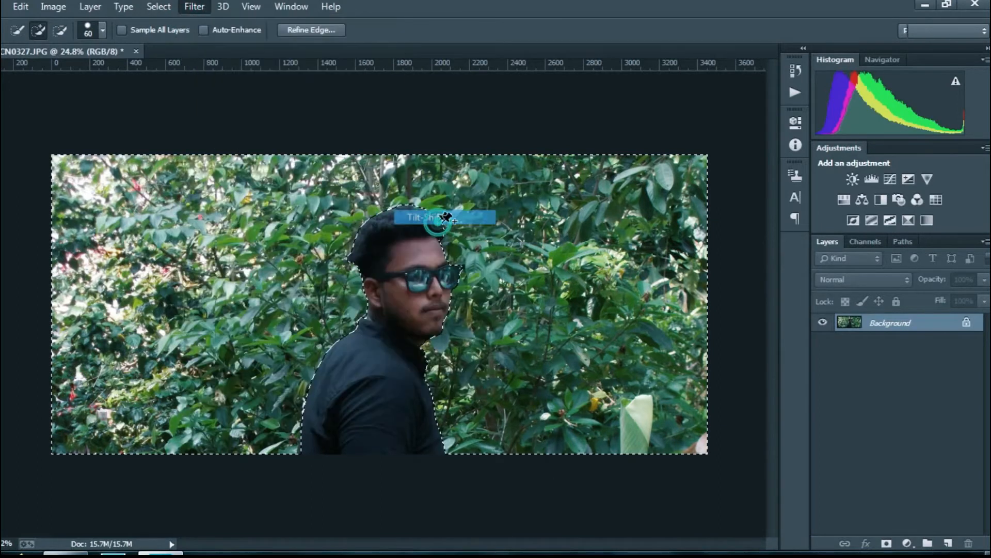
left_click_drag(392, 308, 368, 542)
left_click_drag(884, 202, 893, 203)
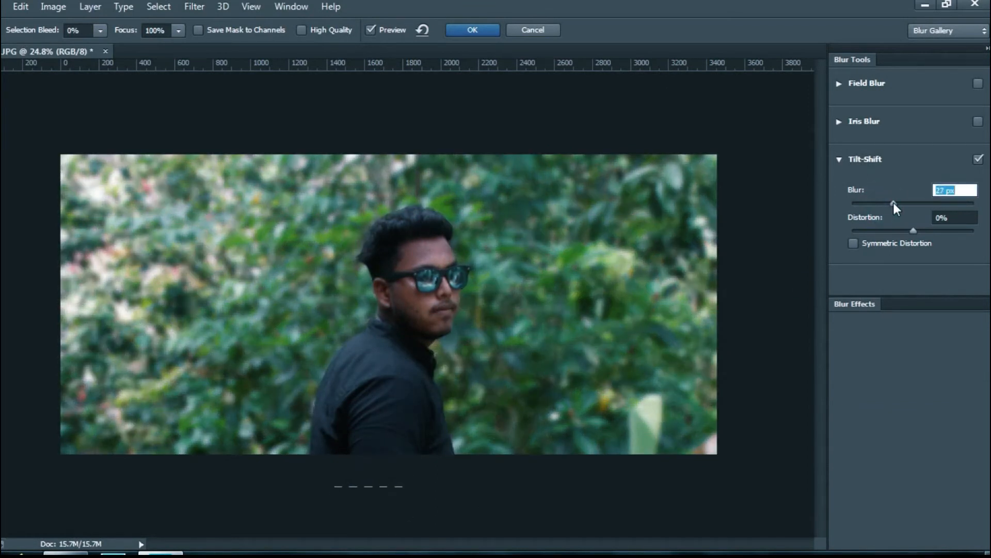
left_click_drag(894, 203, 895, 203)
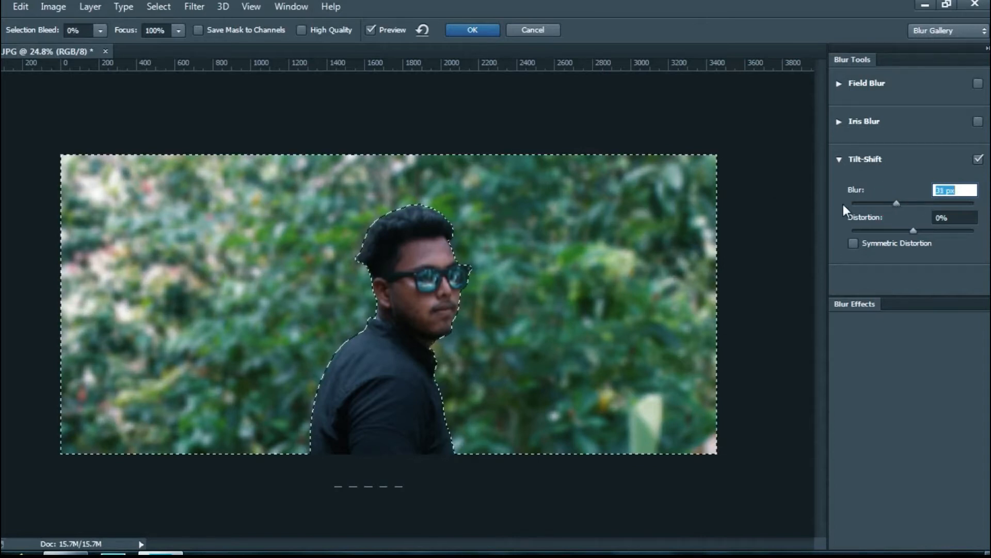
left_click(472, 29)
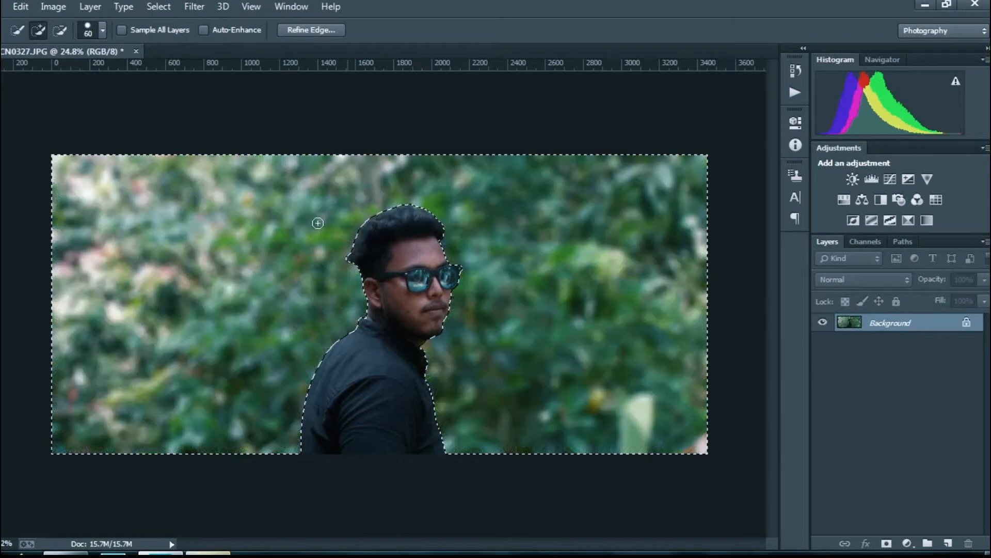
Clear the selection and duplicate the Background layer.
left_click(159, 6)
left_click(167, 38)
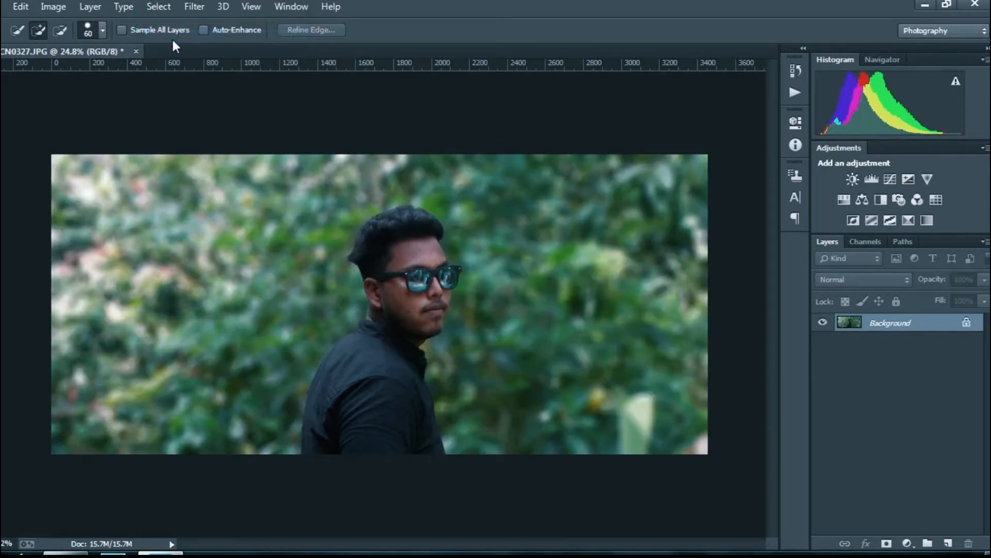
left_click_drag(919, 330, 948, 542)
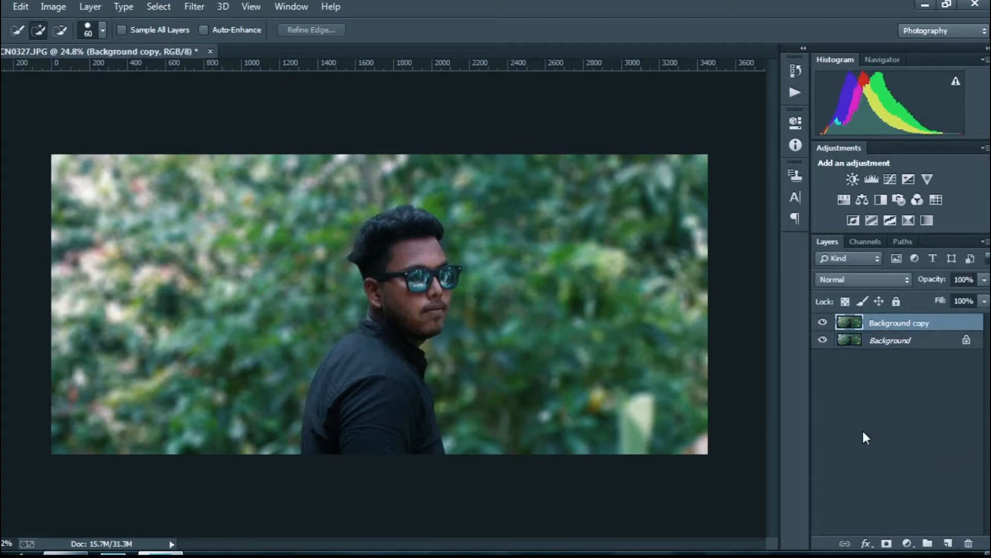
Brighten the Background copy layer with an RGB curve point at input 101, output 139.
key("ctrl+m")
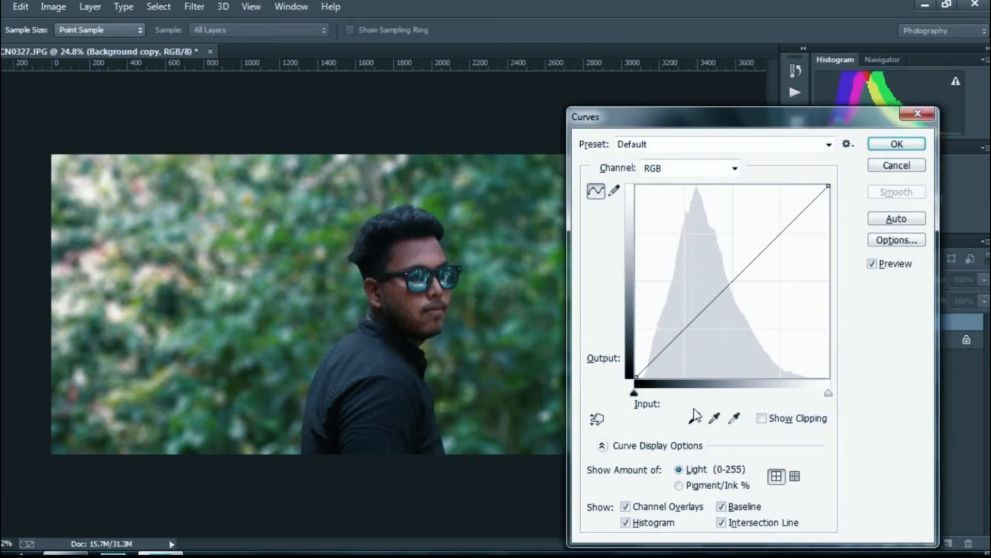
left_click_drag(727, 286, 712, 272)
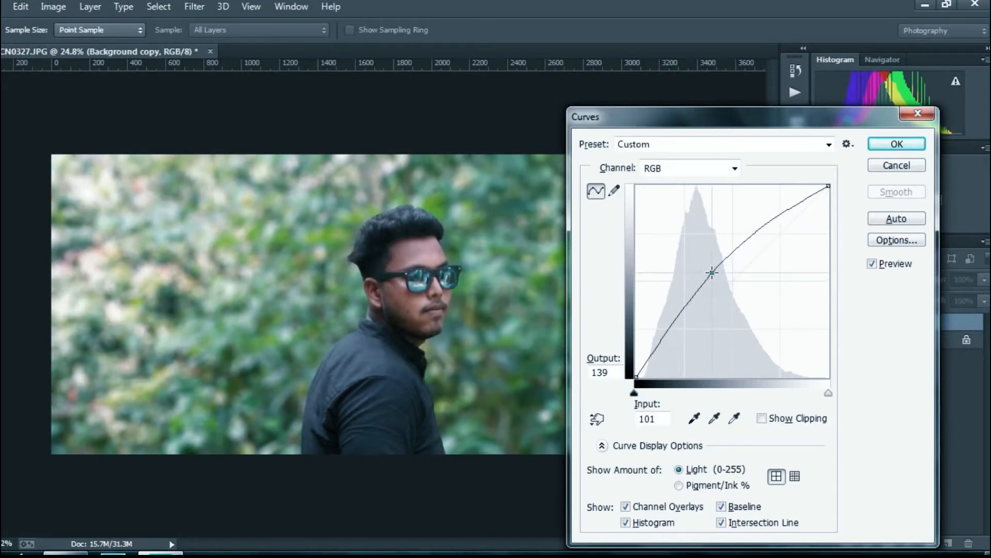
left_click(882, 145)
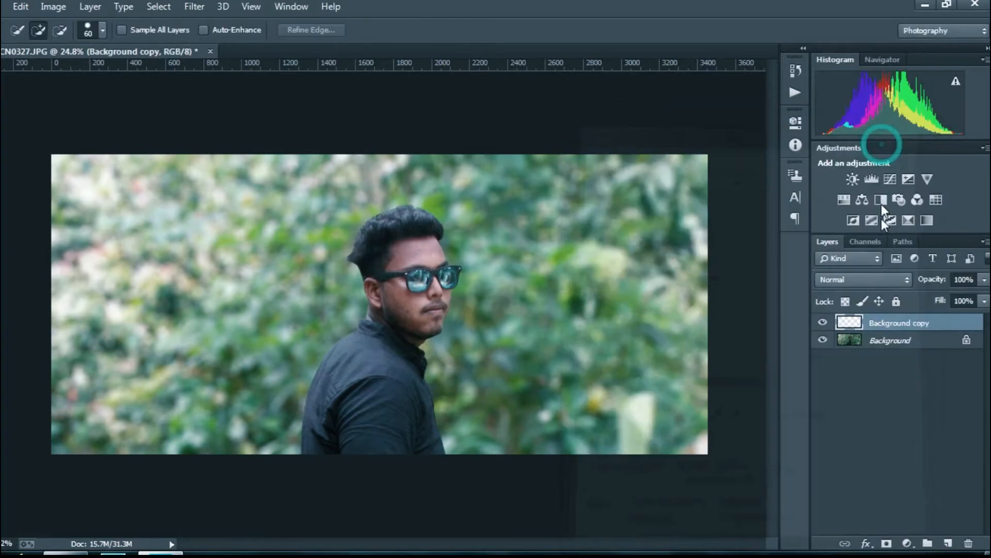
Add a black mask to the brightened copy and paint over the man's face to reveal it, using brush sizes 150 and 90.
left_click(886, 543, "alt")
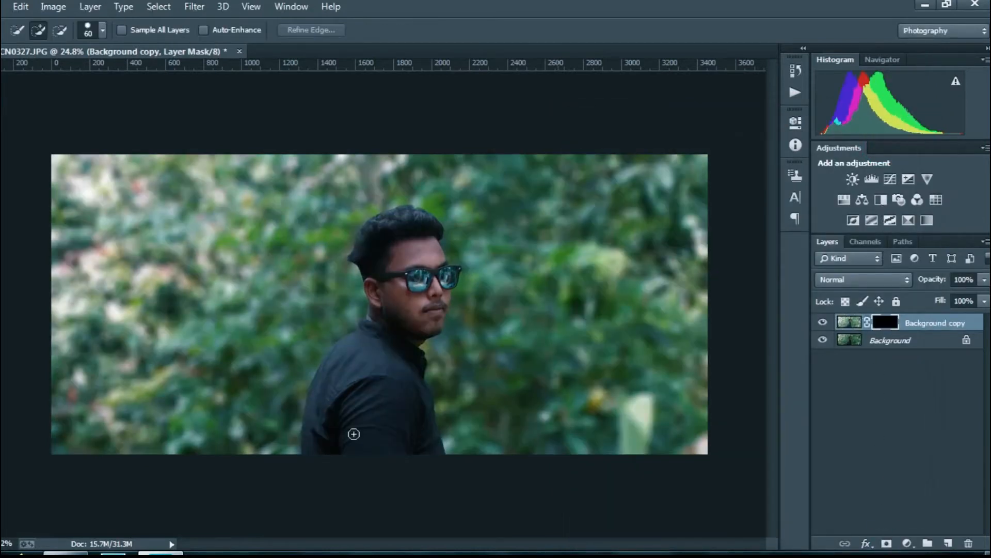
key("b")
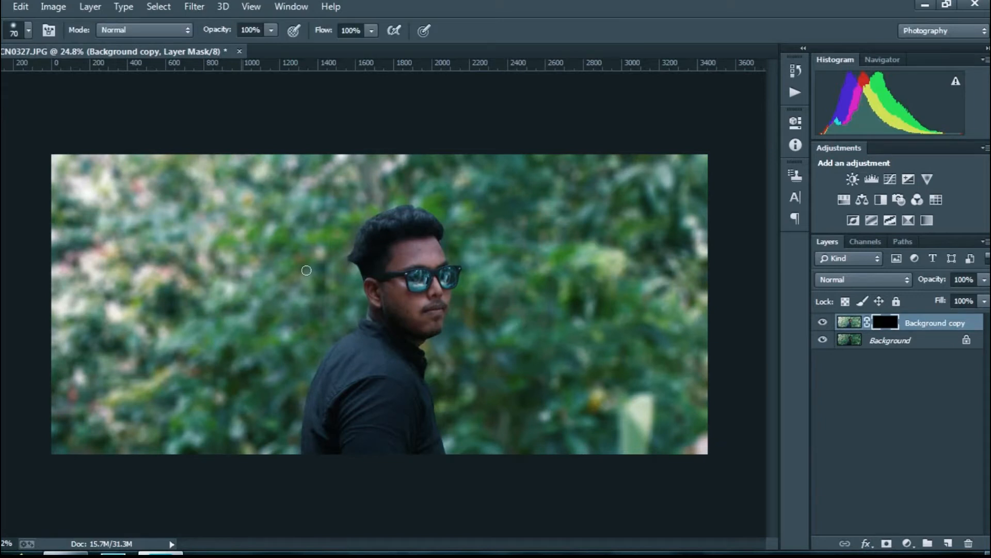
key("bracketright")
key("bracketright")
key("bracketright")
key("bracketright")
mouse_move(426, 261)
left_mouse_down()
mouse_move(432, 256)
mouse_move(401, 259)
mouse_move(396, 278)
left_mouse_up()
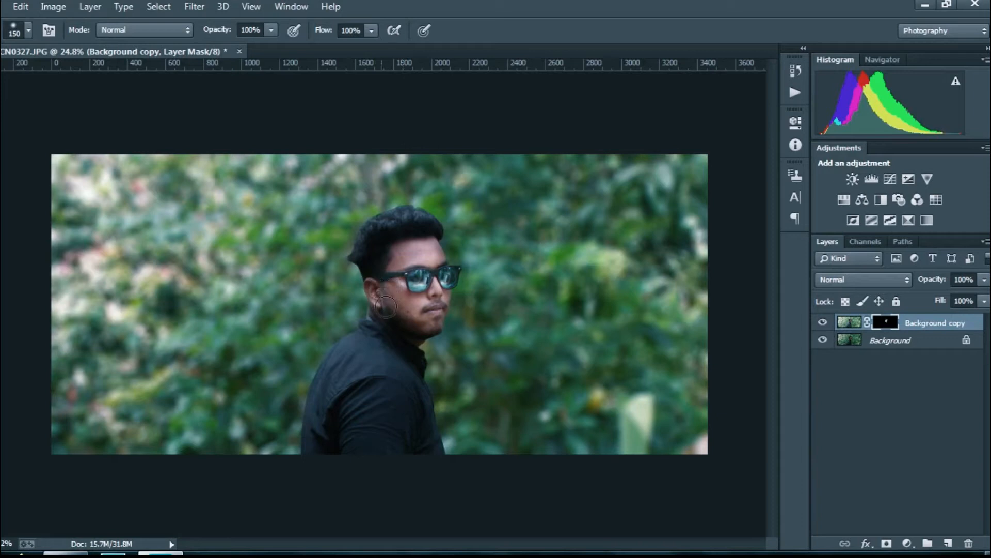
key("bracketleft")
key("bracketleft")
key("bracketleft")
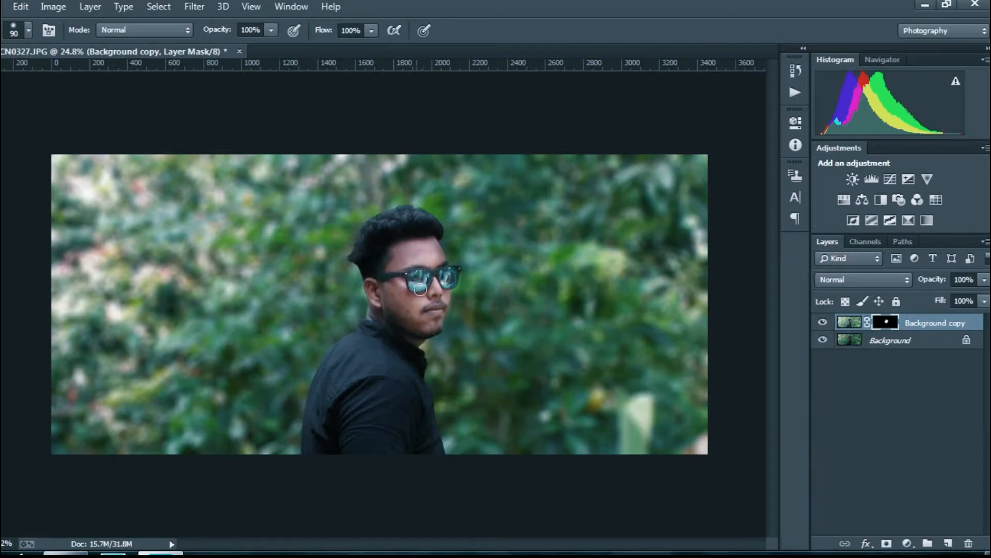
Merge the masked Background copy with the Background layer.
scroll(410, 295, "down", 4)
scroll(417, 290, "up", 3)
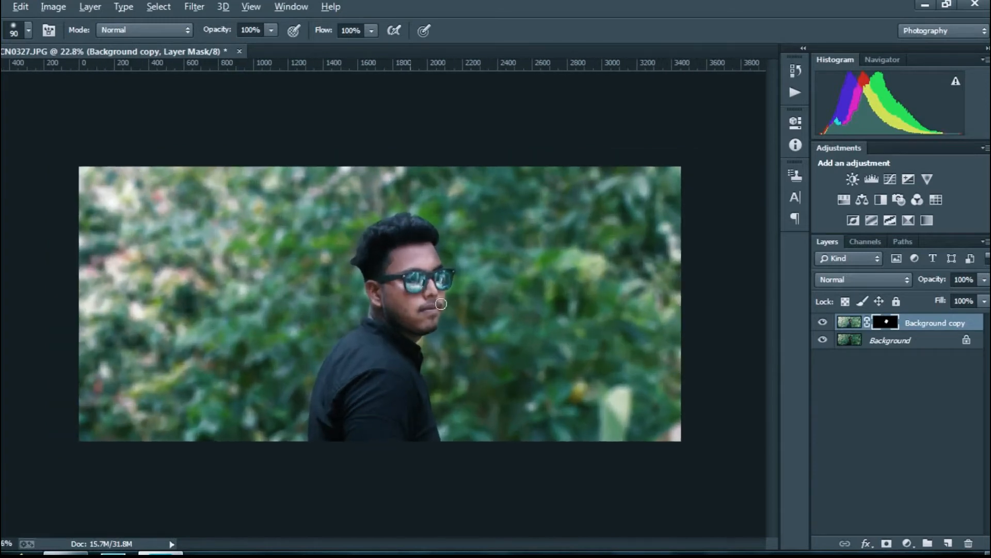
left_click(876, 343, "shift")
right_click(877, 343)
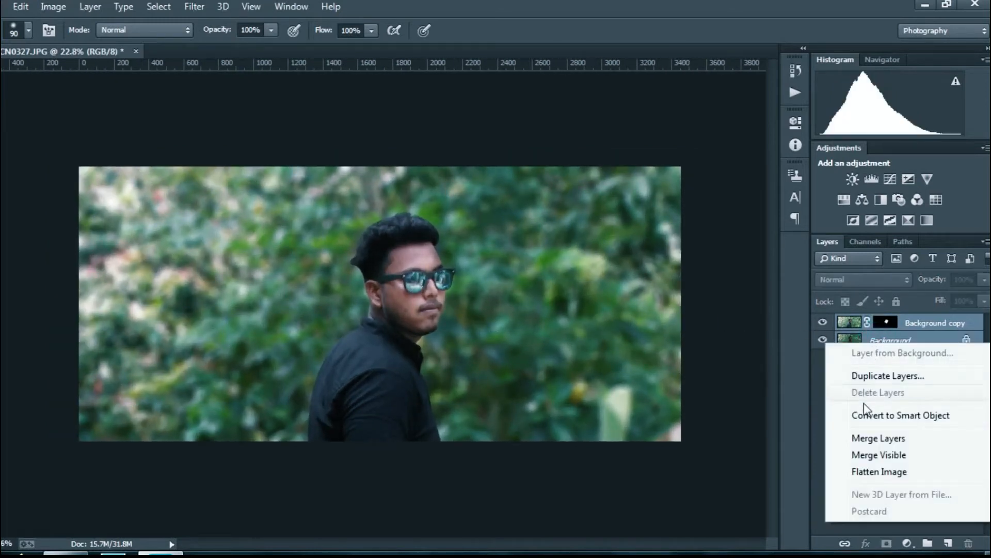
left_click(867, 438)
In Camera Raw, set Exposure +0.25, Contrast +8, Shadows +5, Whites +3, Blacks +15, Clarity +16 and Vibrance +28, and raise Saturation slightly.
left_click(203, 10)
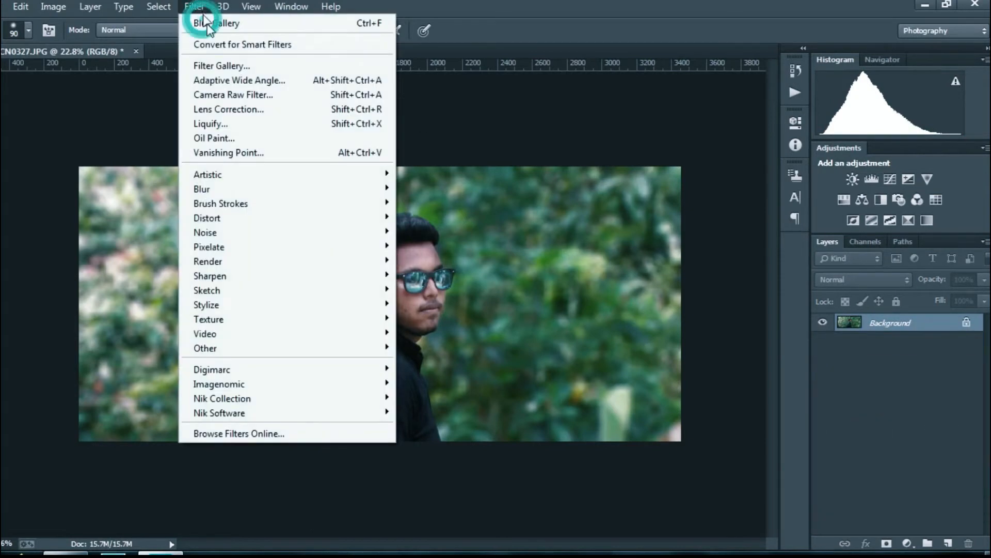
left_click(221, 95)
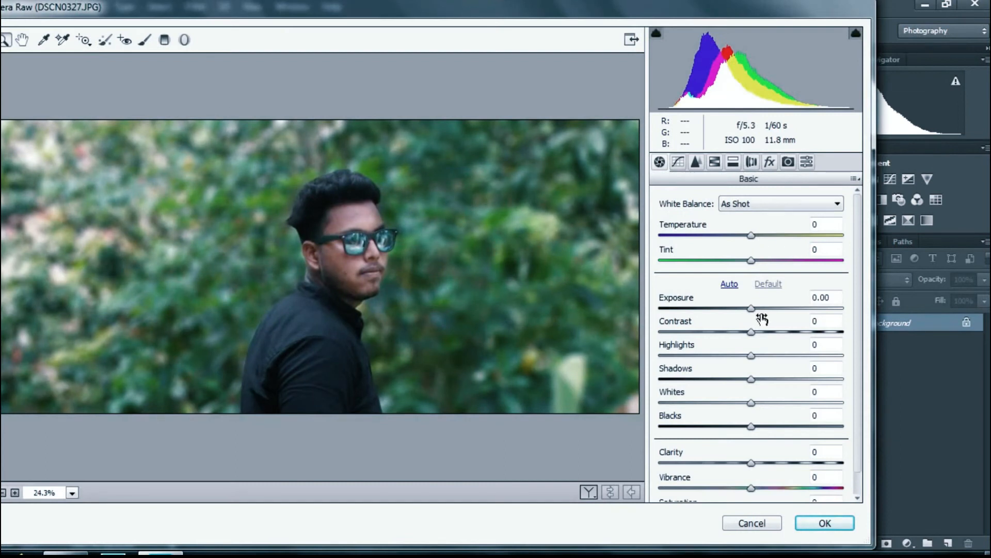
left_click_drag(750, 308, 759, 332)
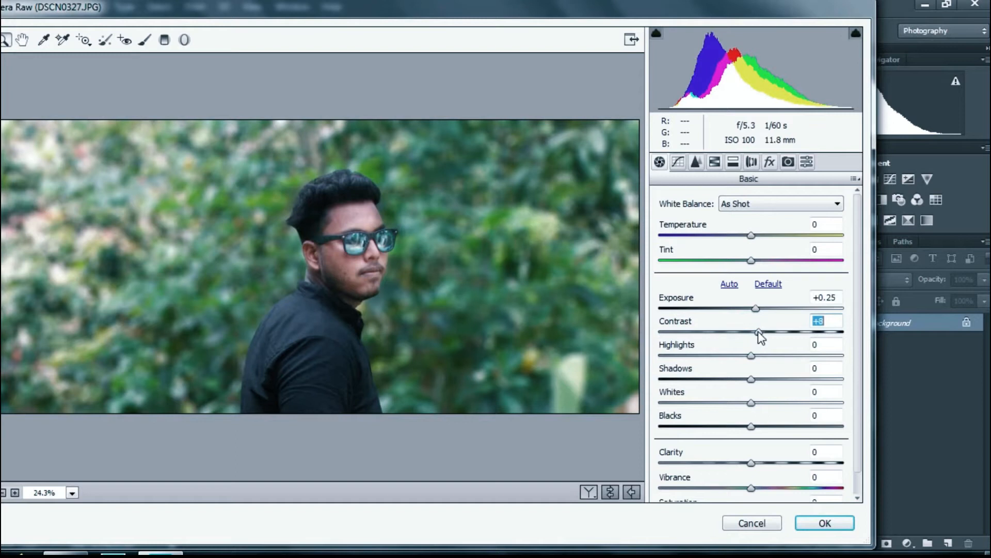
left_click_drag(751, 380, 772, 467)
scroll(761, 431, "down", 1)
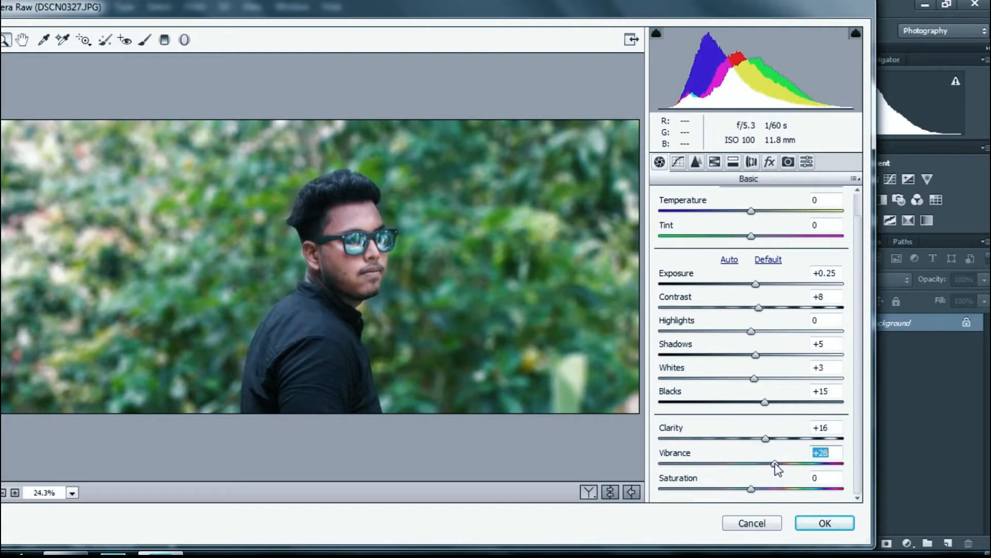
left_click(755, 489)
Set the HSL saturation to +46 for Yellows, +64 for Greens, +62 for Aquas, +64 for Blues and +36 for Purples.
left_click(714, 162)
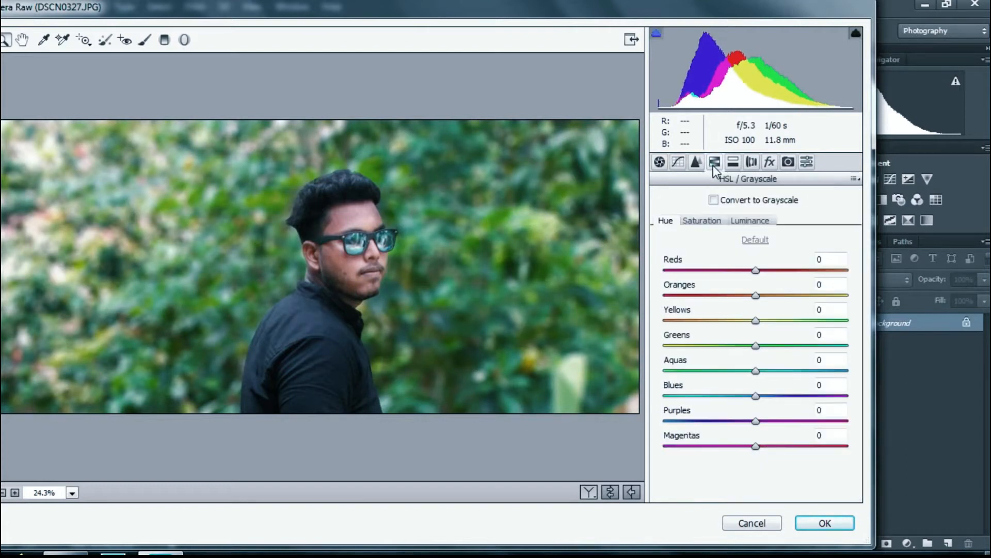
left_click(711, 220)
left_click_drag(756, 320, 821, 352)
left_click(778, 345)
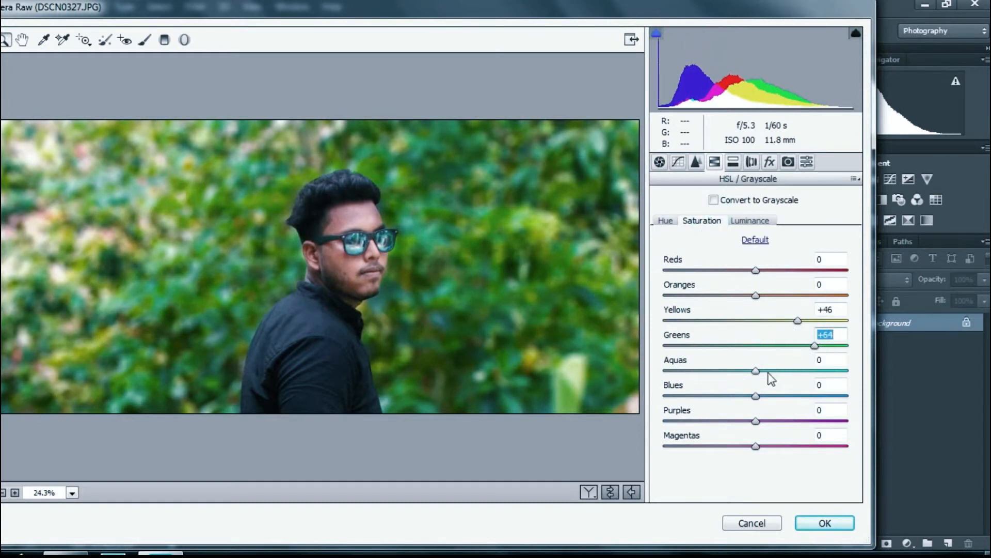
left_click_drag(757, 372, 813, 372)
left_click_drag(757, 396, 817, 403)
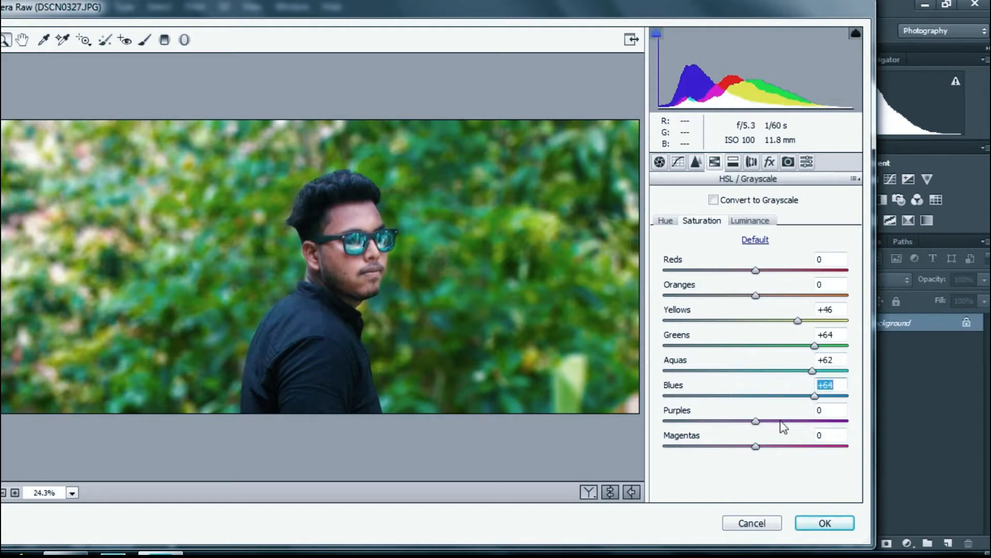
left_click_drag(757, 421, 789, 421)
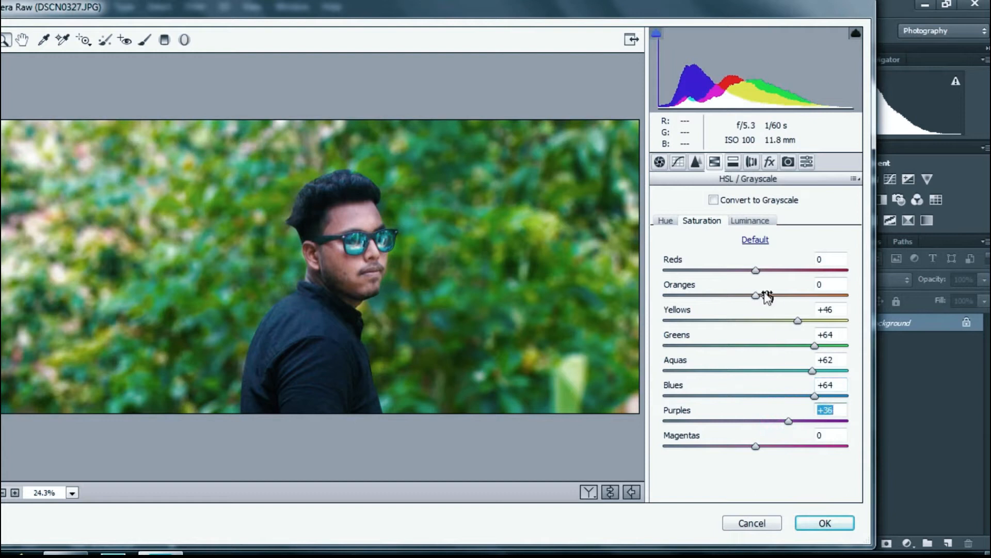
Lower the Oranges saturation to -26, raise the Reds slightly, and apply the Camera Raw adjustments.
left_click_drag(756, 295, 735, 299)
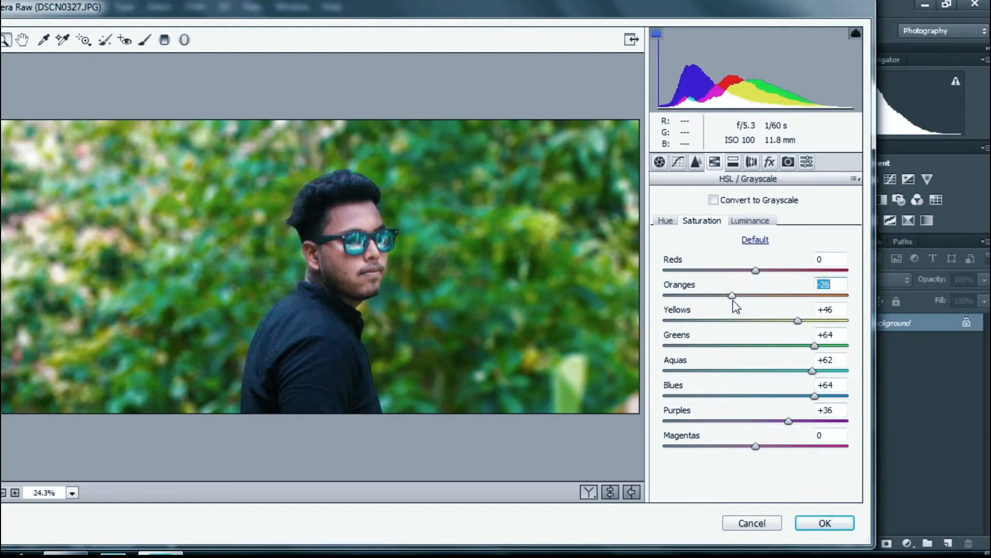
left_click_drag(755, 270, 764, 274)
left_click(825, 522)
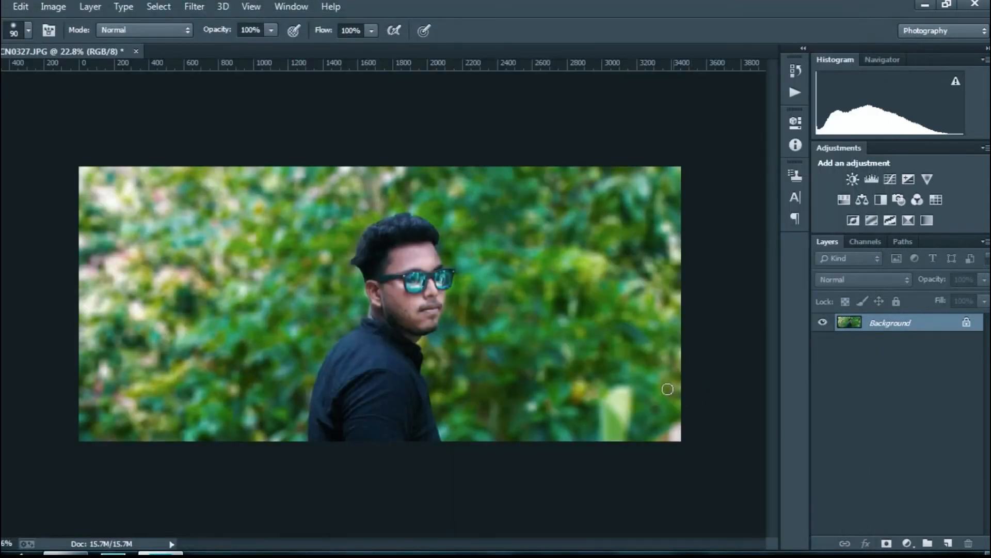
Duplicate the Background layer and raise the copy's Oranges saturation to about +55 with the Camera Raw Filter.
left_click_drag(890, 325, 950, 543)
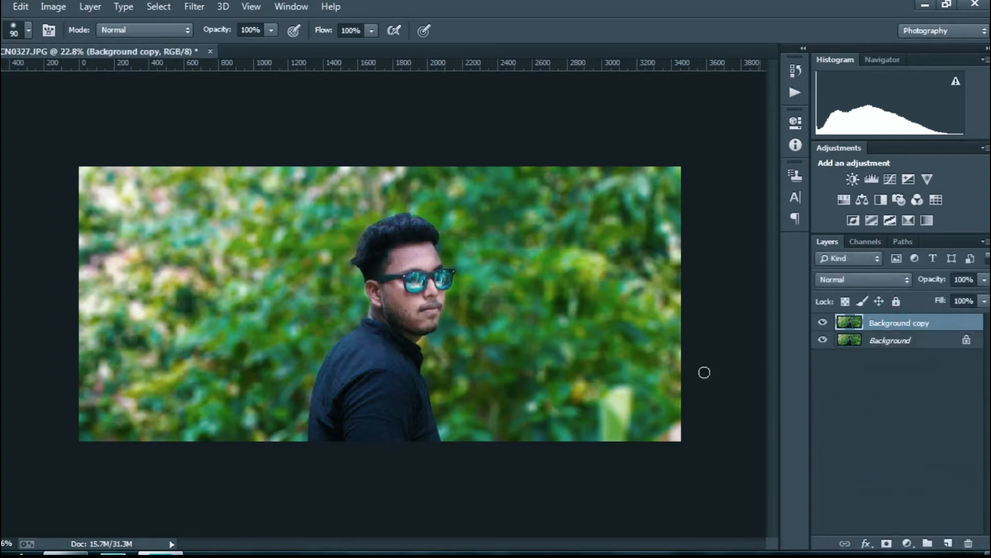
left_click(195, 6)
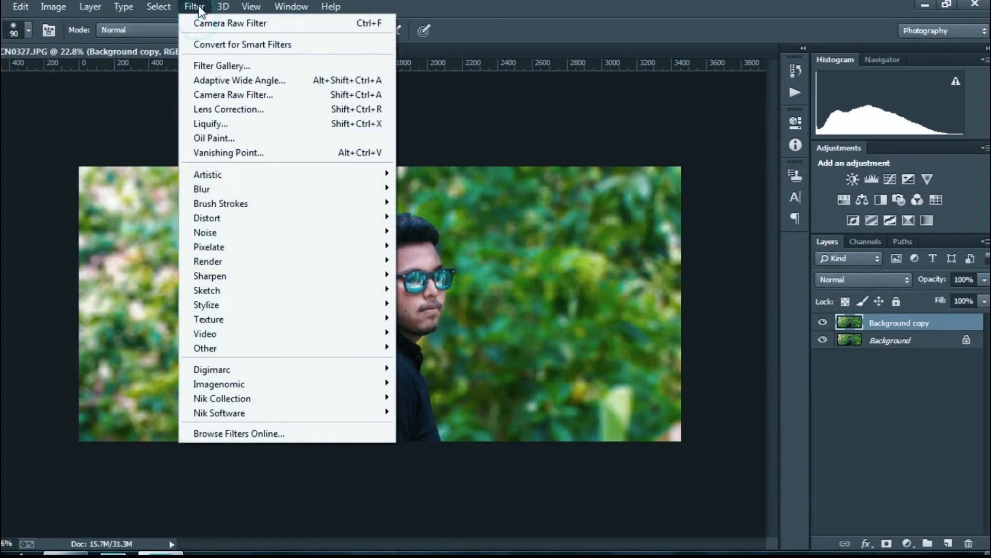
left_click(212, 94)
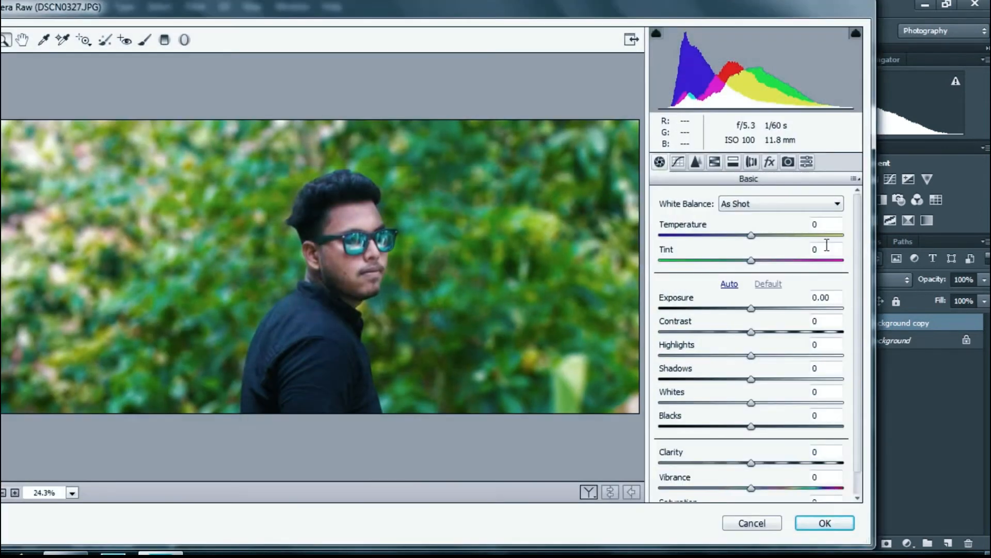
left_click(715, 162)
left_click_drag(756, 295, 808, 298)
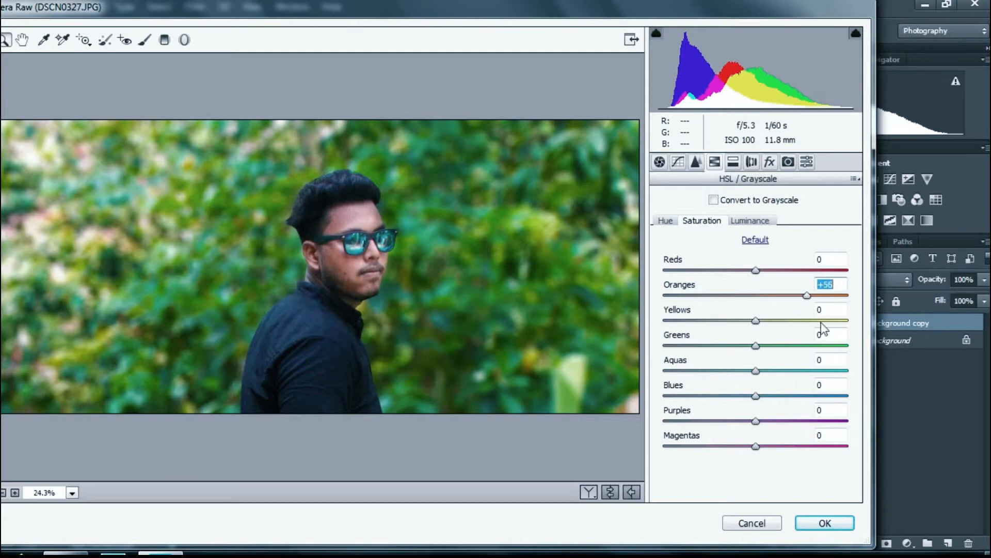
left_click(825, 523)
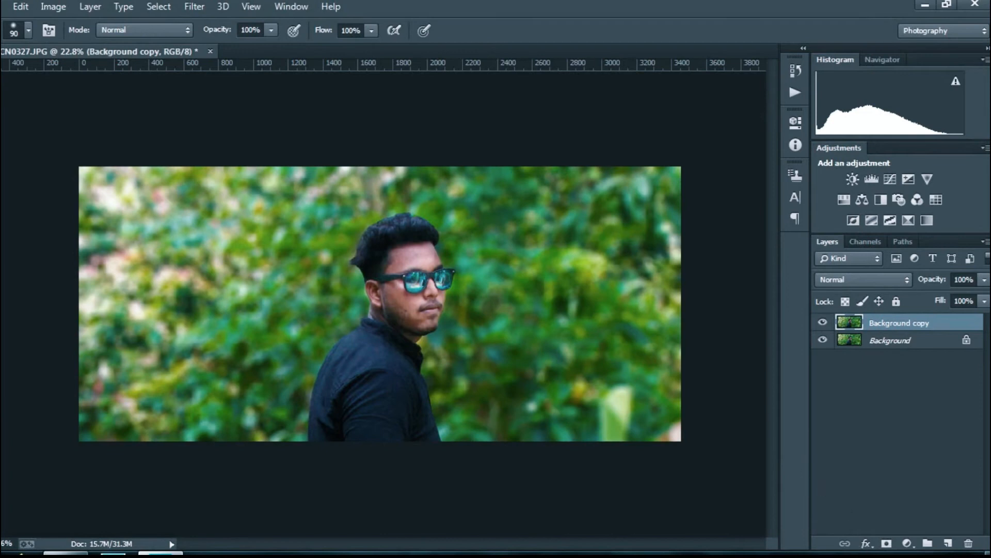
Hide the Background copy behind a black layer mask and reveal it on the man's lips with a 60 px brush.
left_click(882, 545, "alt")
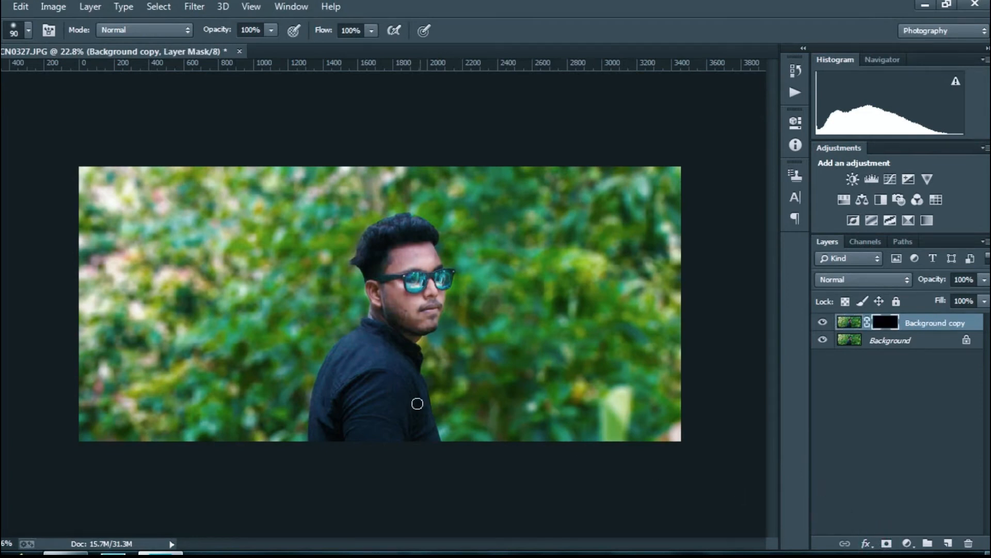
scroll(413, 274, "up", 6)
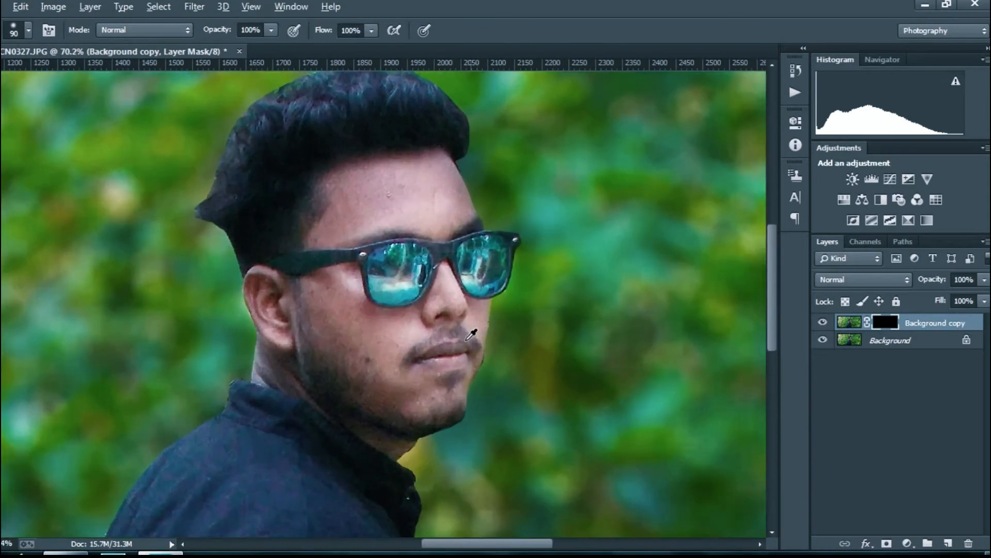
key("bracketleft")
key("bracketleft")
key("bracketleft")
mouse_move(437, 360)
left_mouse_down()
mouse_move(464, 352)
mouse_move(426, 357)
mouse_move(462, 355)
mouse_move(438, 359)
left_mouse_up()
scroll(439, 360, "down", 1)
scroll(440, 360, "down", 4)
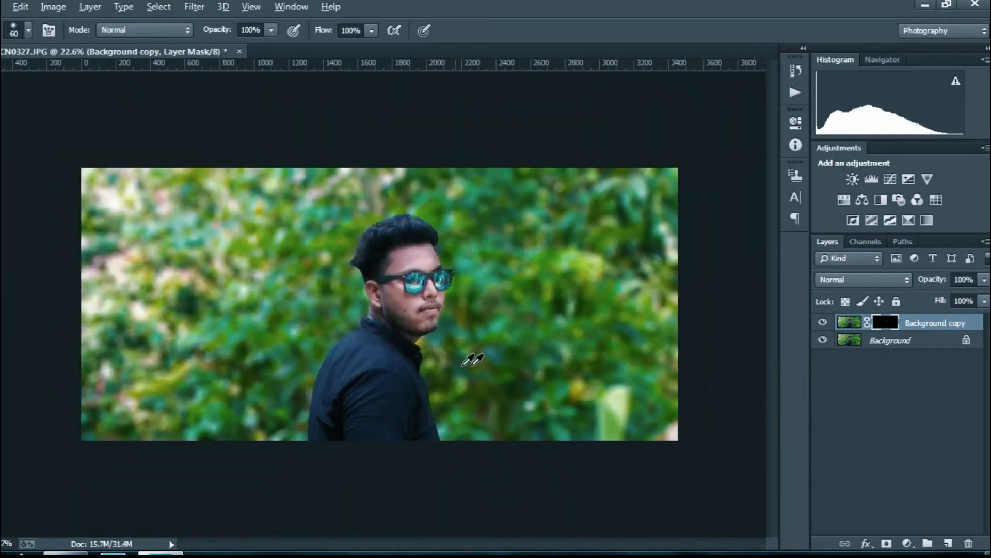
Merge the lip-masked Background copy with the Background layer into a single layer.
left_click(884, 344, "shift")
right_click(884, 342)
left_click(885, 438)
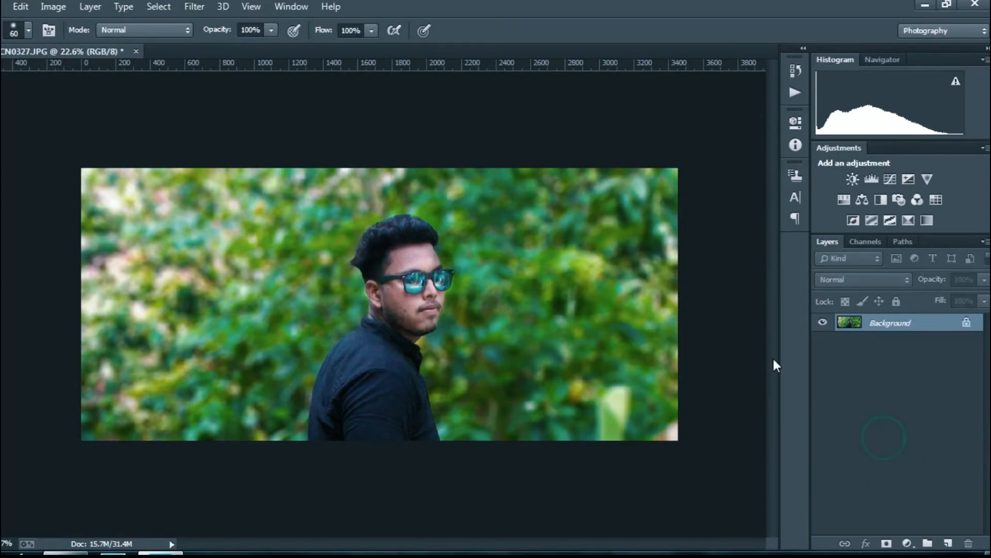
In the Camera Raw Filter's HSL settings, raise the Oranges luminance to about +41.
left_click(194, 6)
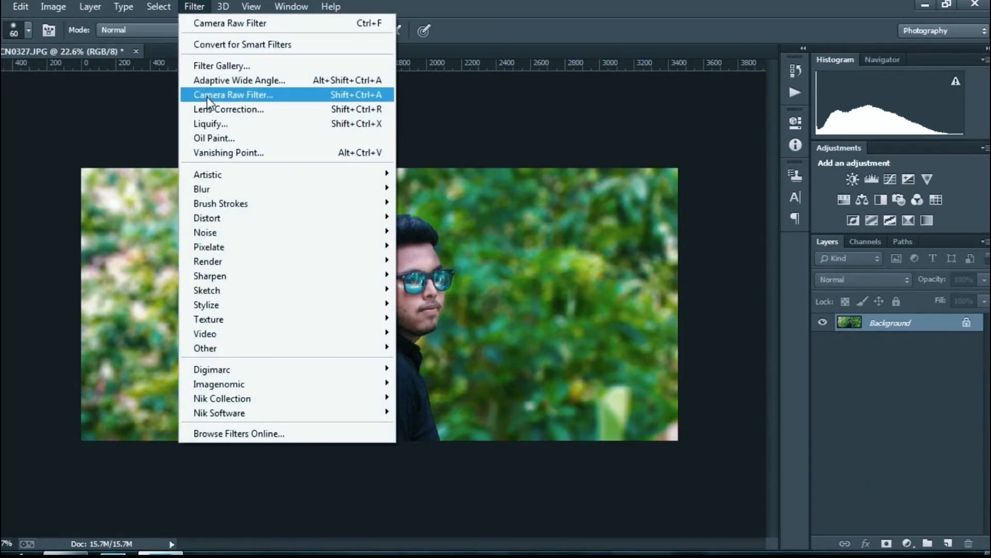
left_click(208, 95)
left_click(714, 163)
left_click(742, 221)
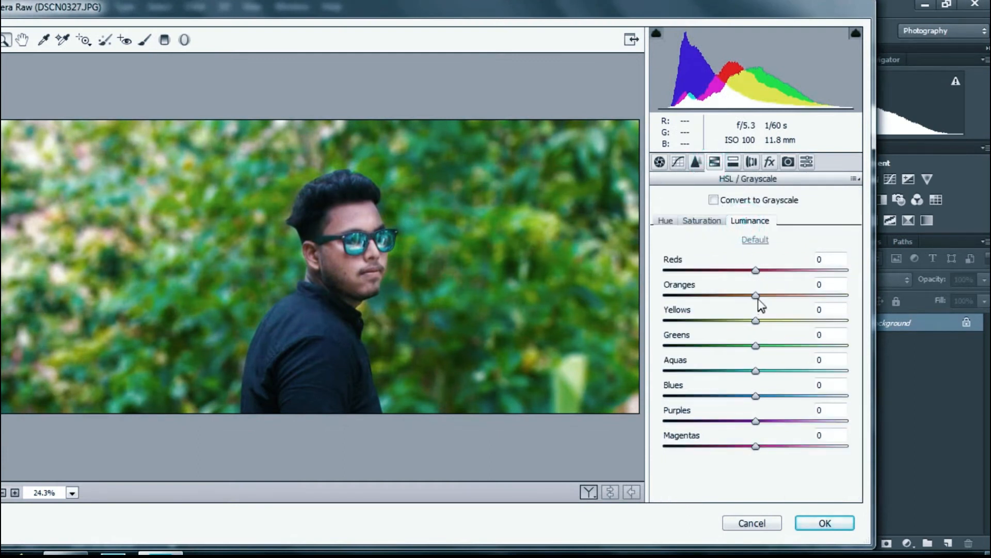
left_click_drag(757, 296, 798, 302)
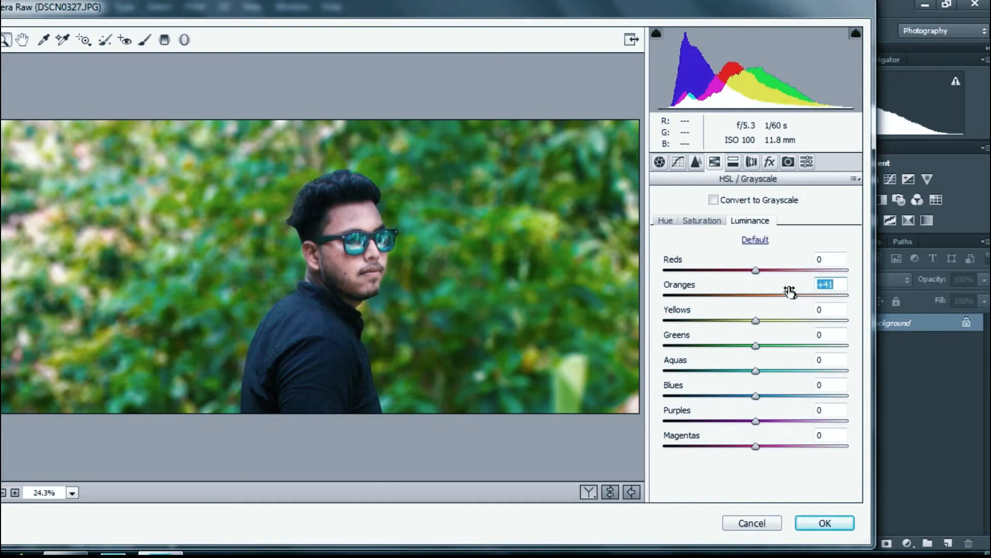
Shift the Greens hue slightly upward and apply the Camera Raw adjustments.
left_click(703, 221)
left_click(665, 221)
mouse_move(754, 346)
left_mouse_down()
mouse_move(693, 346)
mouse_move(765, 359)
left_mouse_up()
left_click(825, 522)
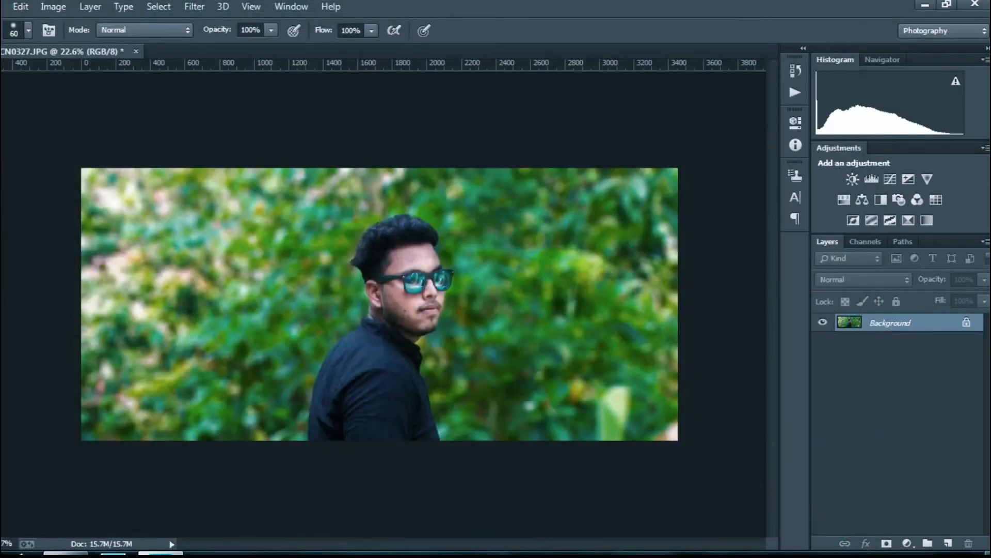
Add the magenta text "my" to the left of the man and scale it to 280.73%.
key("t")
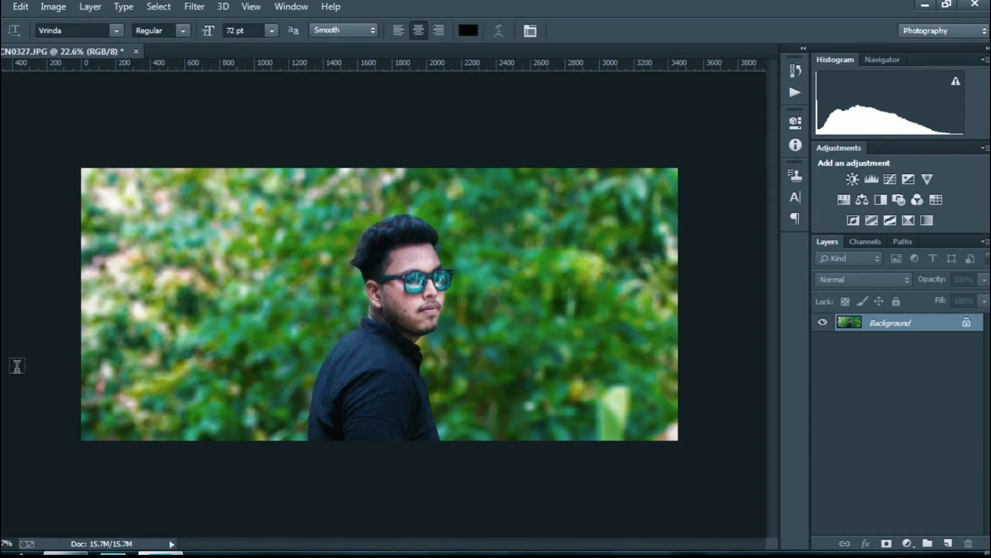
left_click_drag(102, 237, 216, 283)
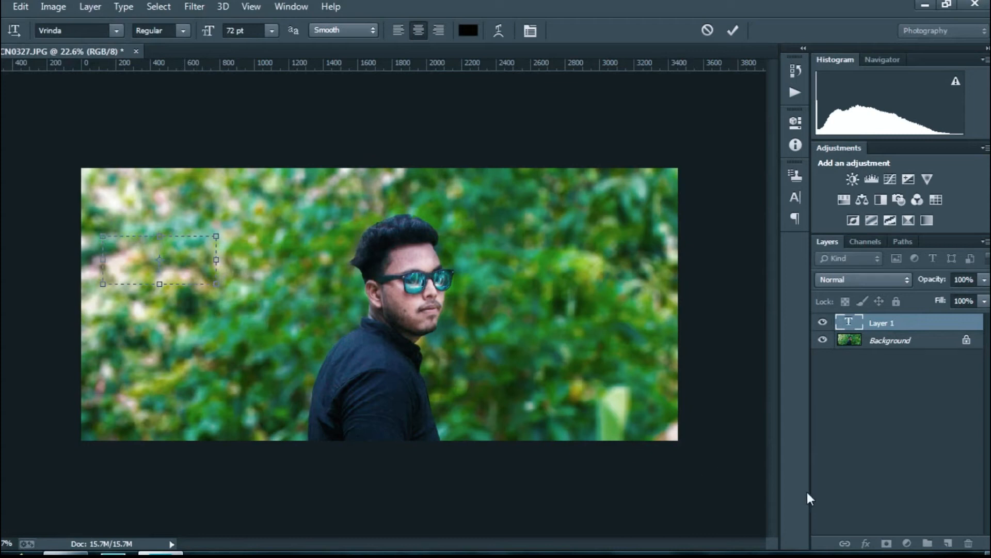
type("my")
key("ctrl+t")
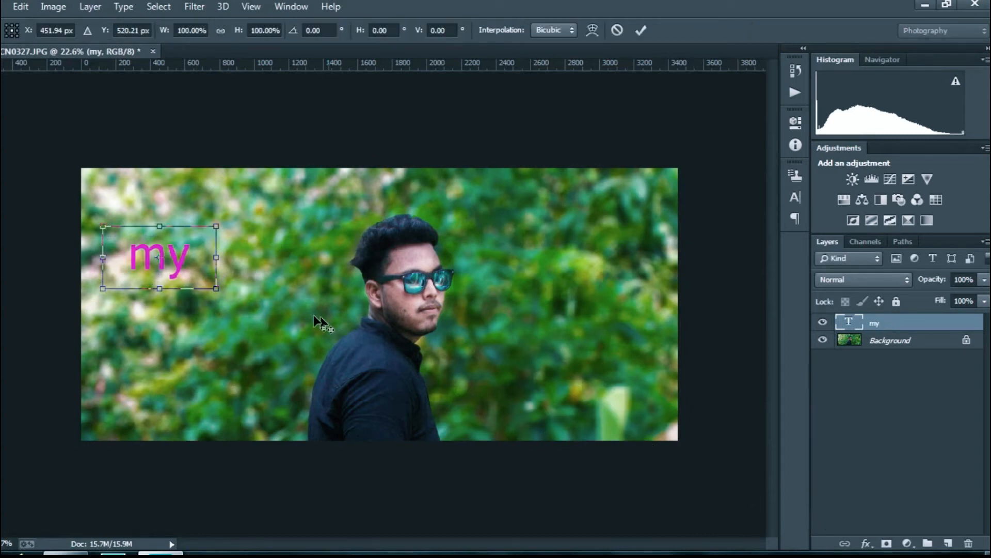
left_click_drag(215, 225, 334, 199)
left_click_drag(271, 276, 330, 274)
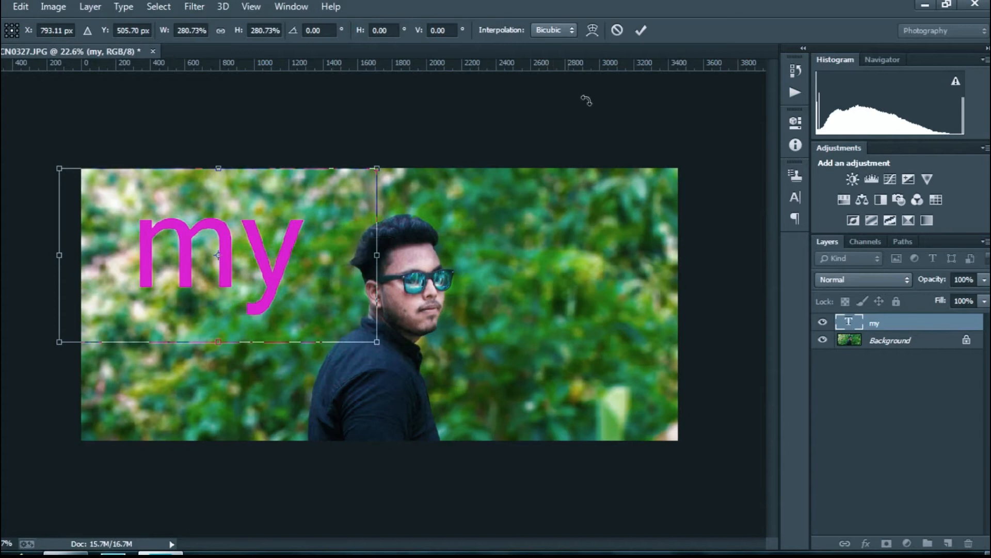
left_click(641, 30)
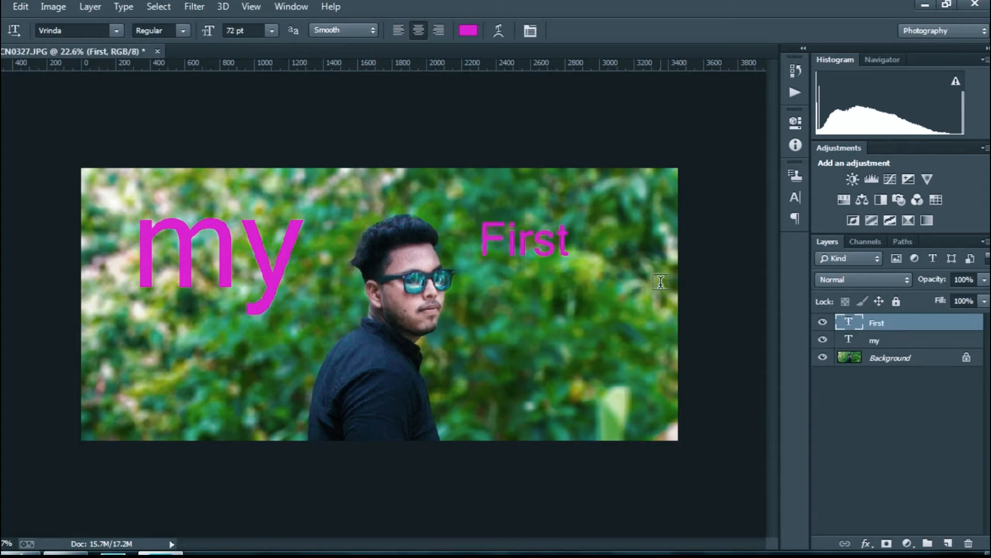
Set the colour of the "First" text to red (ff053a).
left_click(468, 31)
left_click_drag(832, 309, 829, 281)
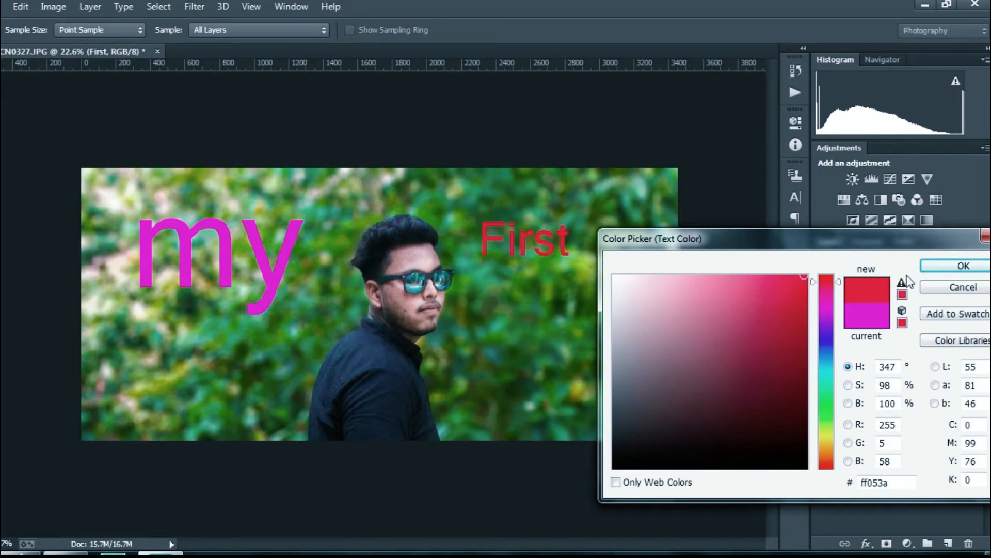
left_click(934, 269)
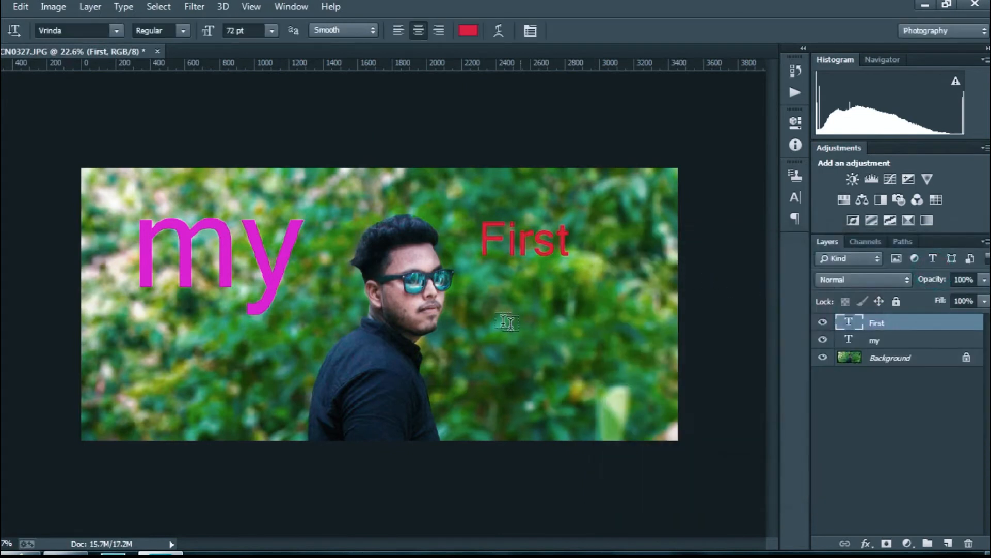
Enlarge the "First" text to 159.52 pt and place it in the image's upper-right area.
key("ctrl+t")
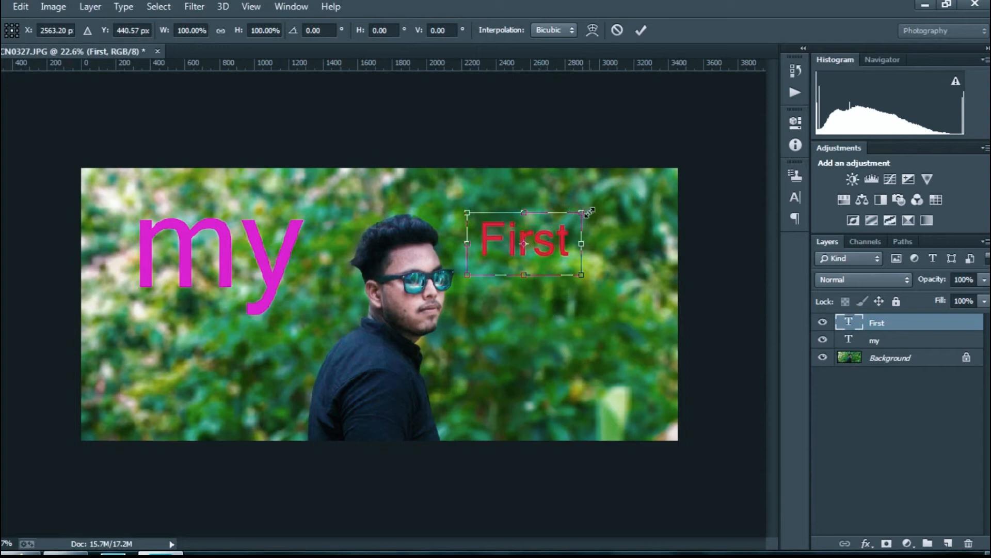
left_click_drag(581, 212, 676, 173)
left_click_drag(594, 254, 618, 242)
left_click(641, 30)
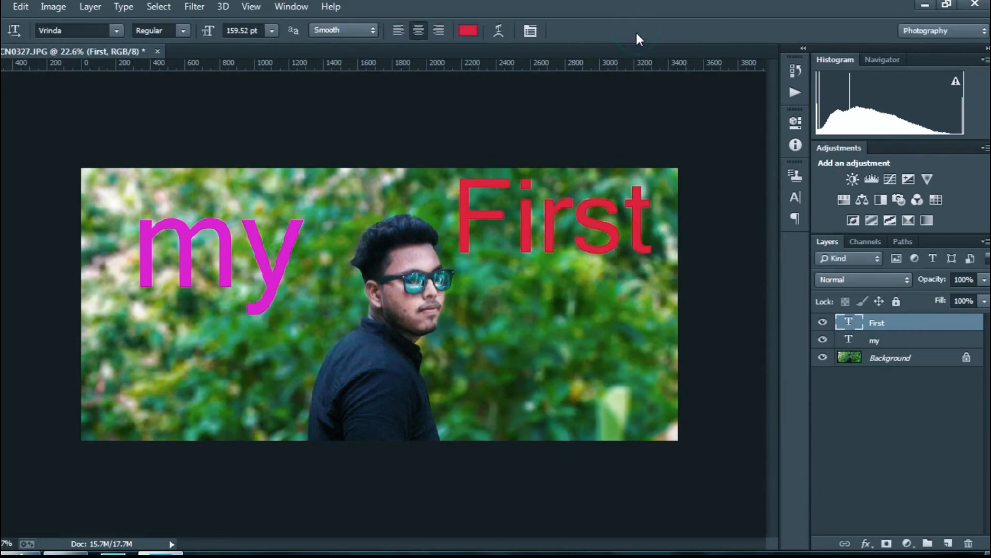
Add the text "Vlog" below "First", scale it to 207.73% and centre it under that word.
left_click_drag(477, 329, 662, 385)
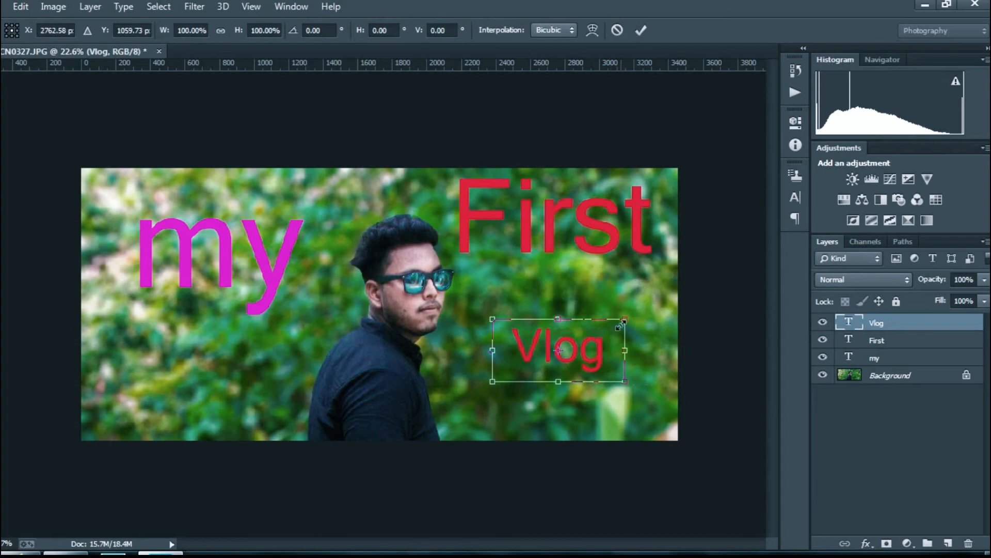
left_click_drag(627, 315, 699, 283)
left_click_drag(637, 356, 638, 343)
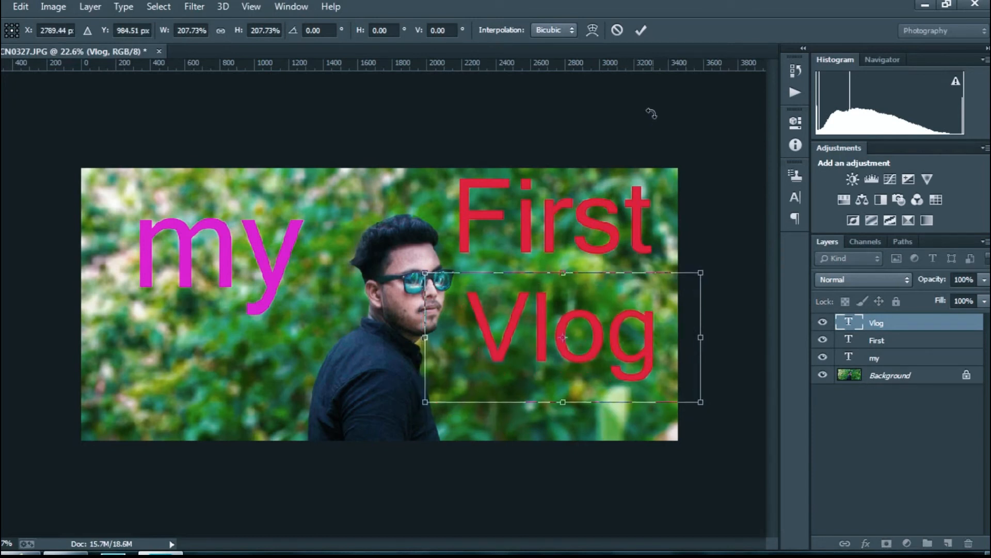
left_click(642, 30)
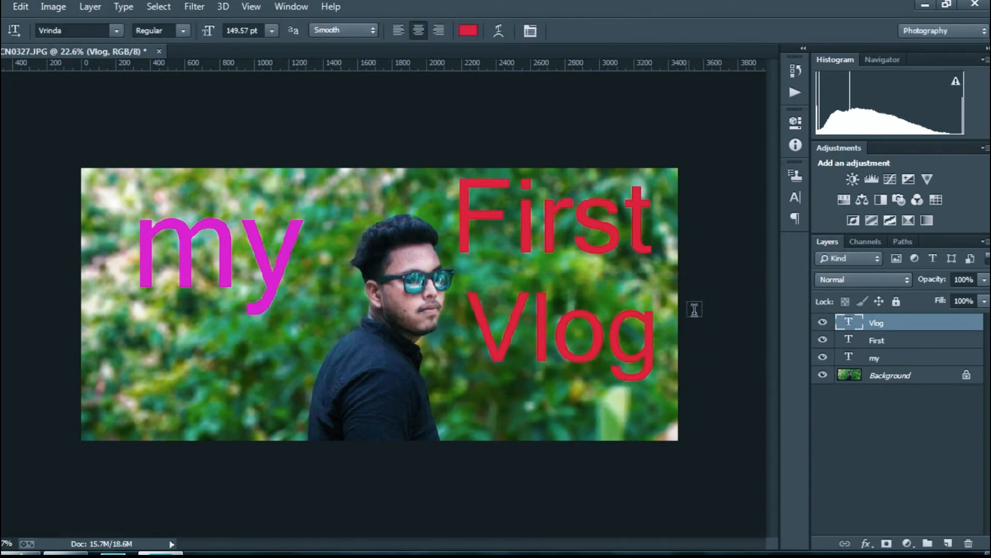
Set the colour of the "Vlog" text to yellow (fffc05).
left_click(468, 32)
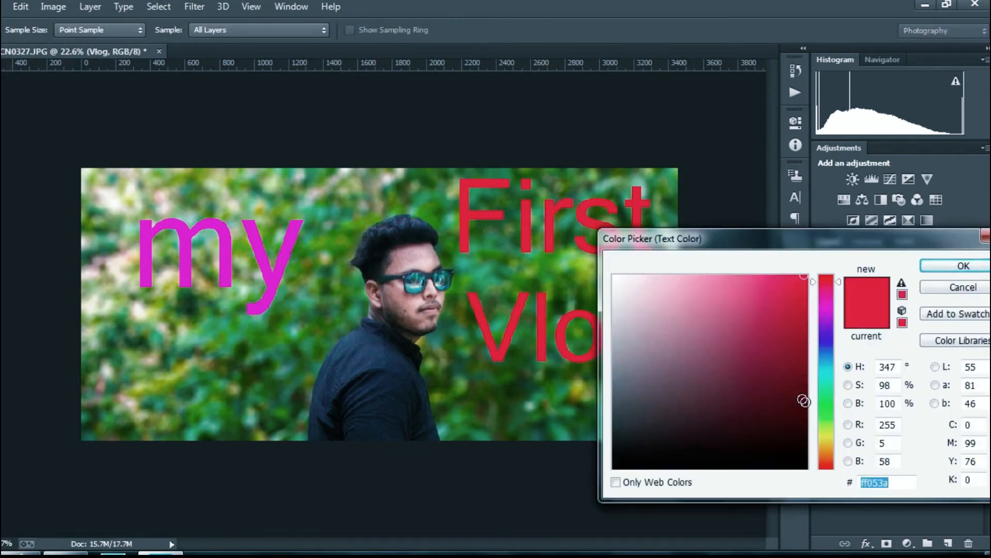
left_click_drag(830, 412, 826, 437)
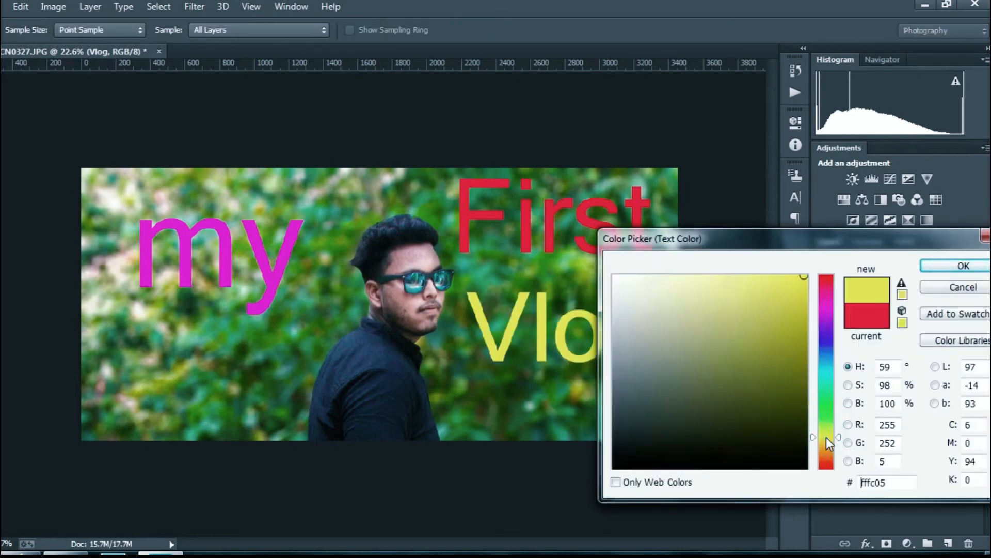
left_click(933, 265)
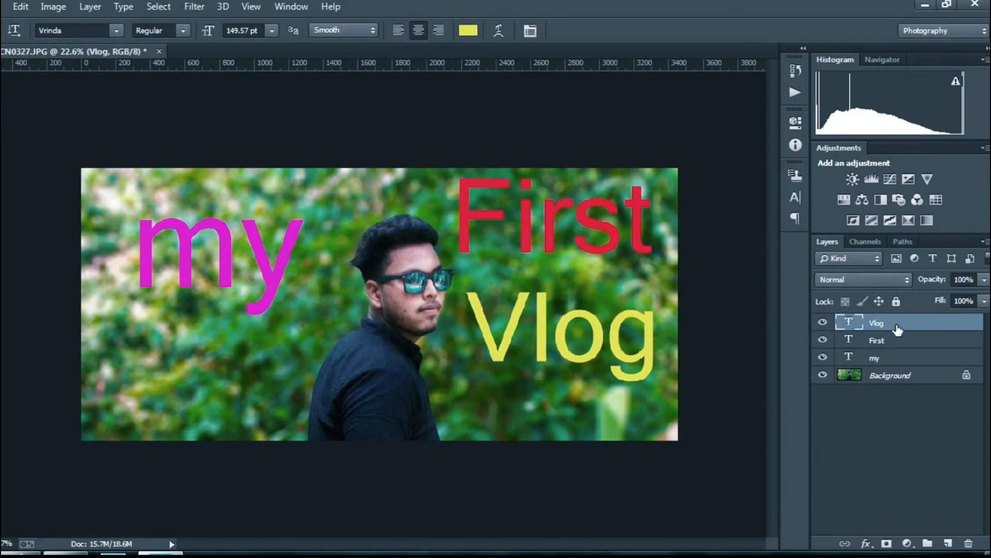
Add a black 3 px outside Stroke to the "Vlog" text layer's style.
double_click(936, 330)
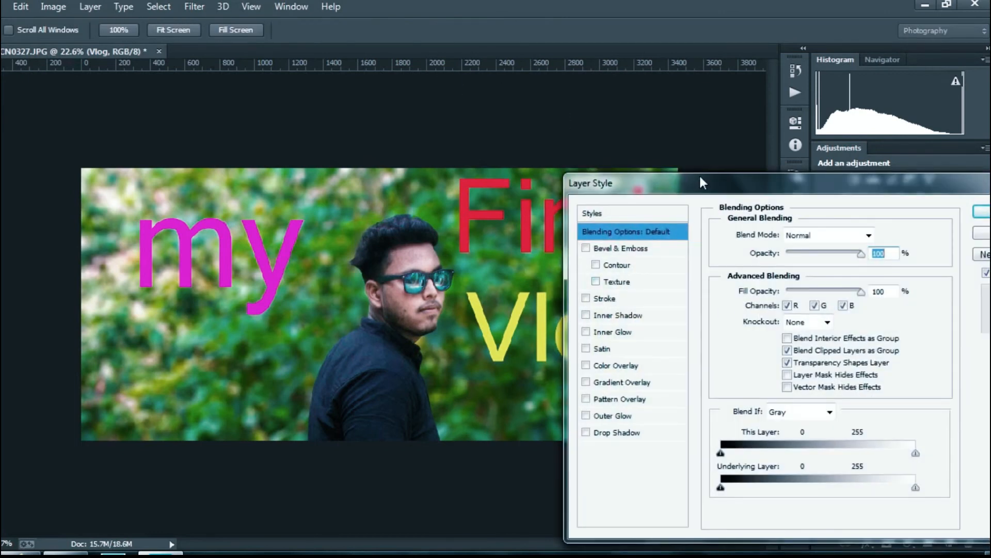
left_click_drag(707, 179, 778, 106)
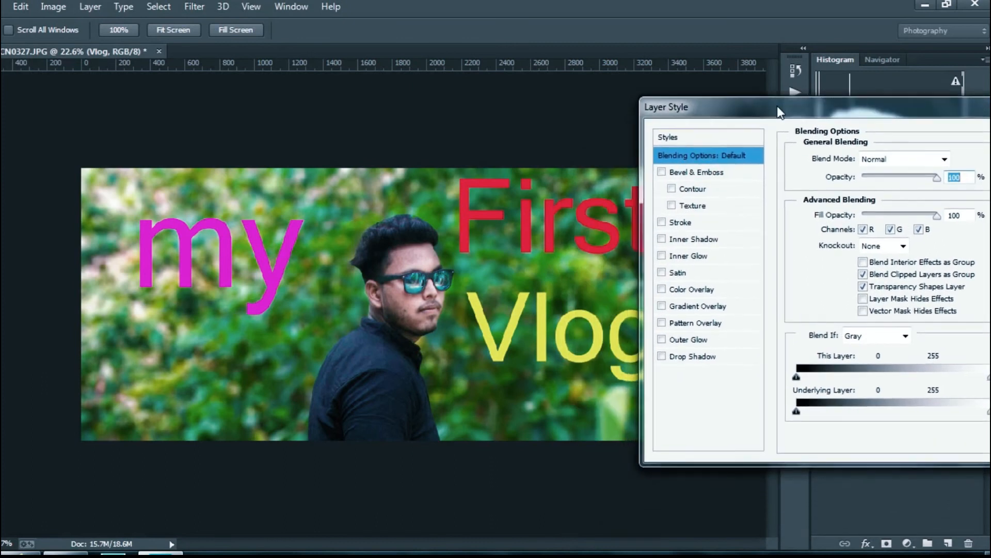
left_click(682, 226)
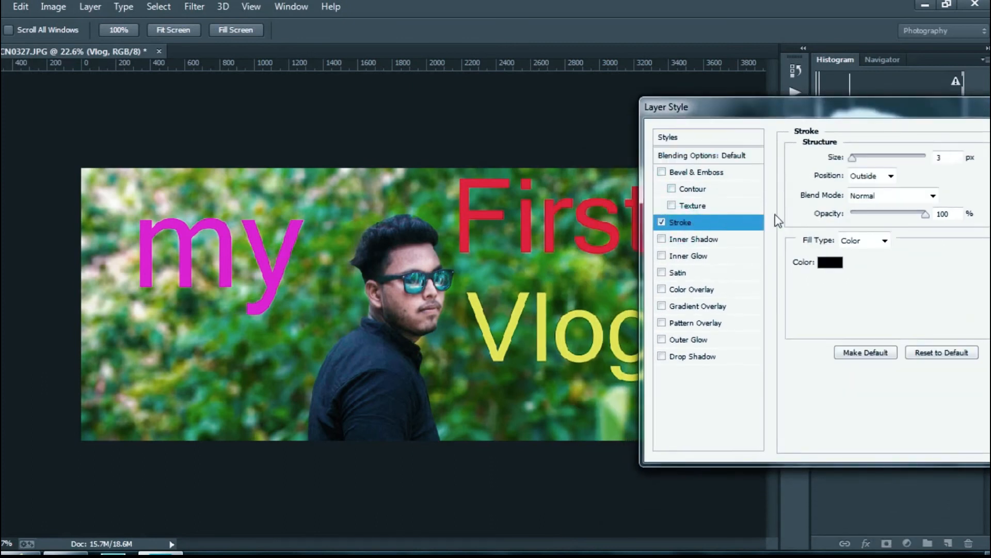
Add an Inner Bevel with the Chisel Hard technique to the "Vlog" text and slightly increase the bevel size.
left_click(711, 173)
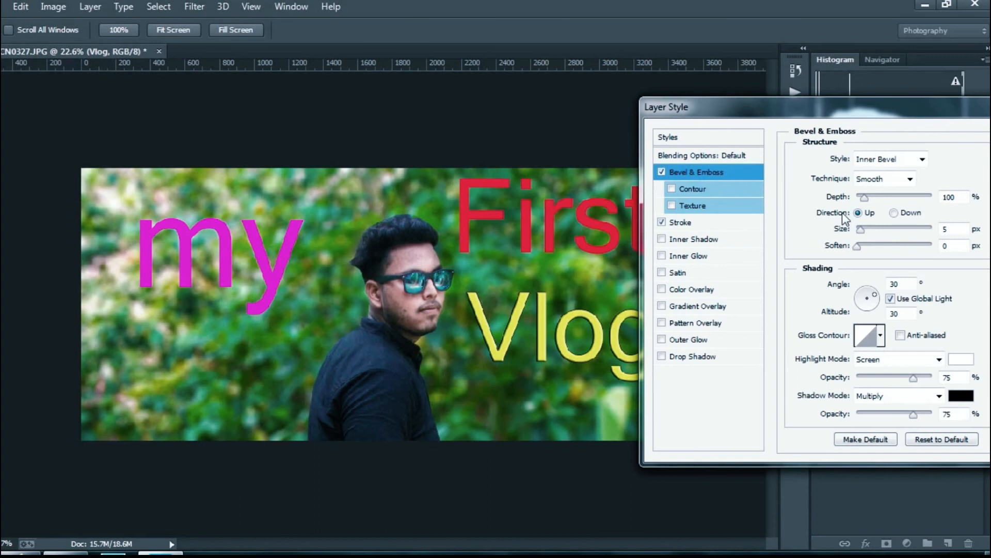
left_click(910, 179)
left_click(886, 202)
left_click_drag(862, 233, 863, 232)
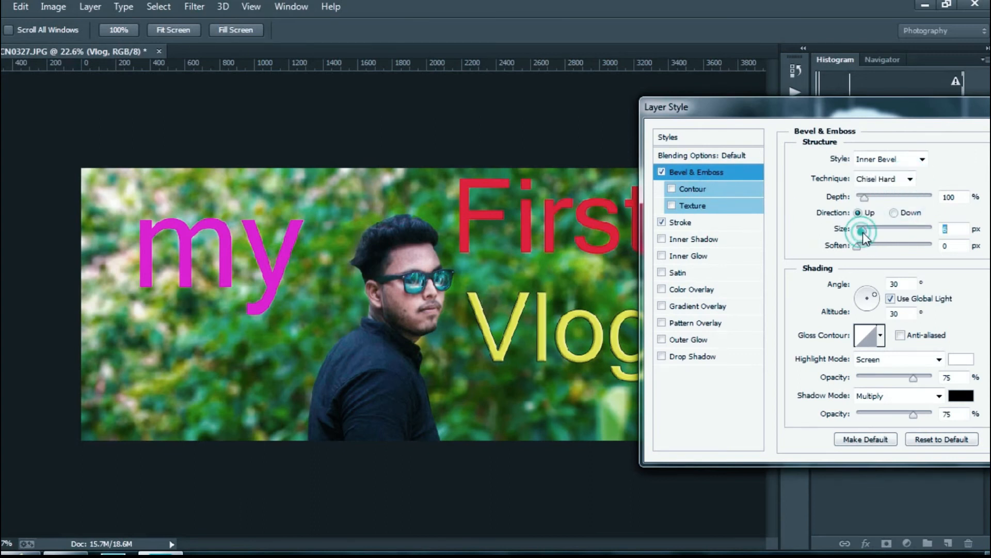
Add a black Outer Glow with a slightly increased size to the "Vlog" text and apply its layer style.
left_click(698, 224)
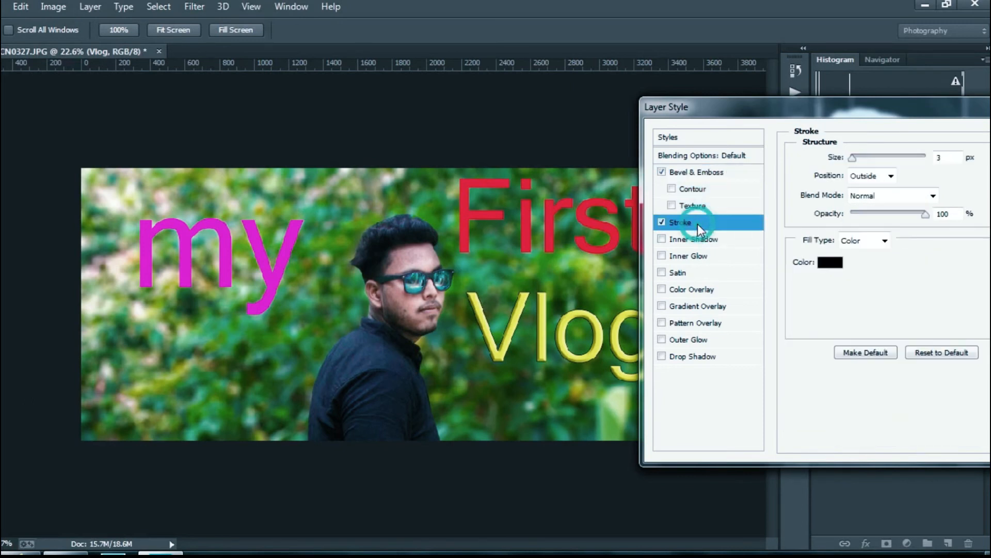
left_click(687, 341)
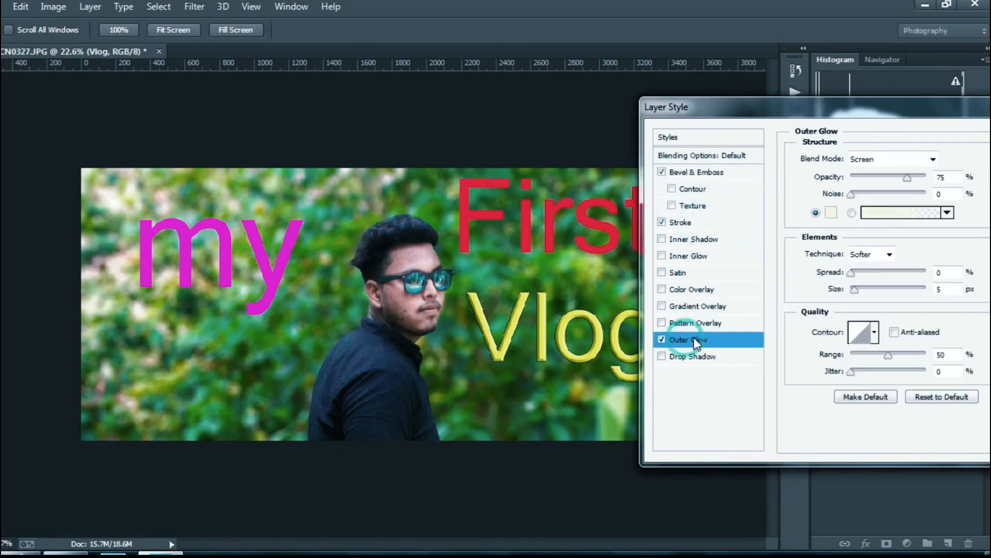
left_click(831, 212)
left_click_drag(726, 424, 676, 469)
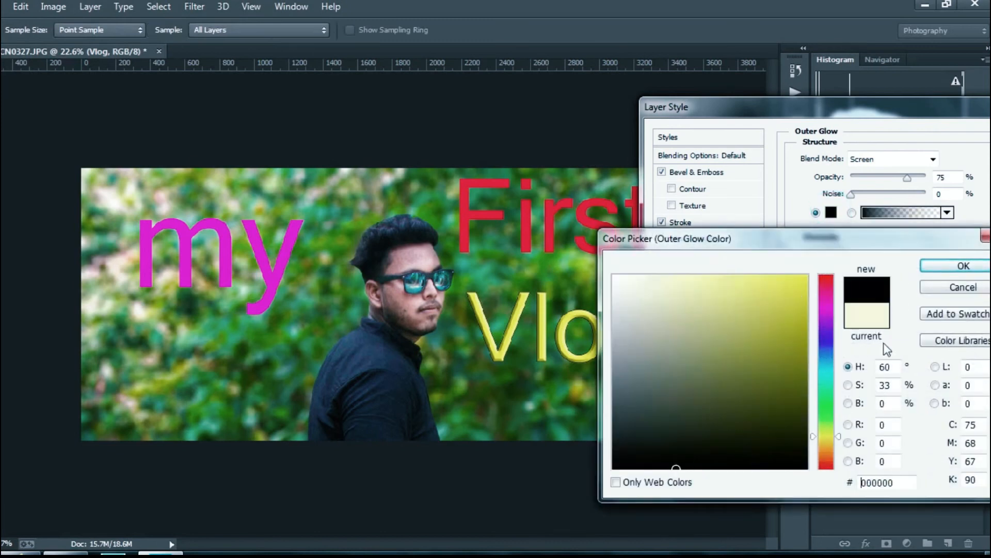
left_click(953, 266)
left_click_drag(854, 289, 867, 291)
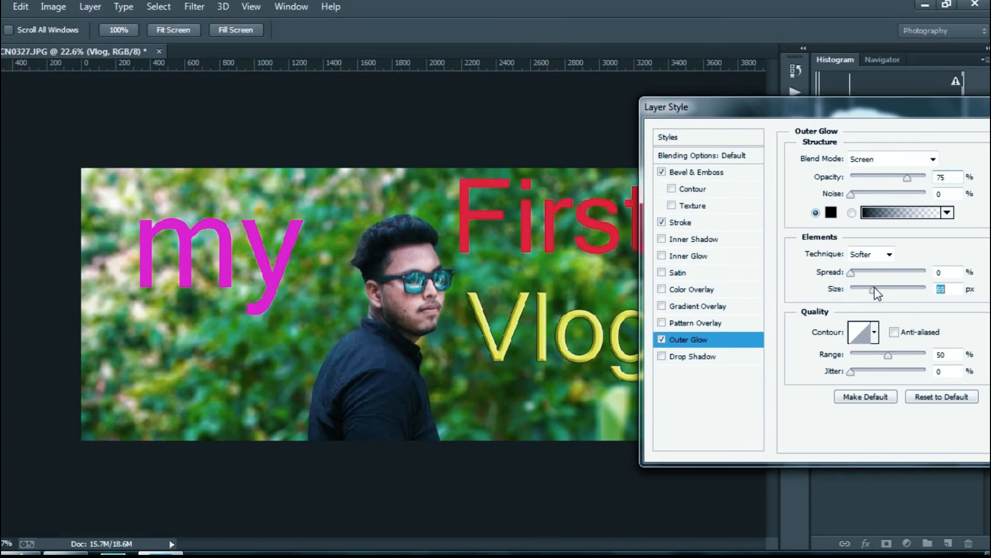
left_click_drag(824, 115, 195, 182)
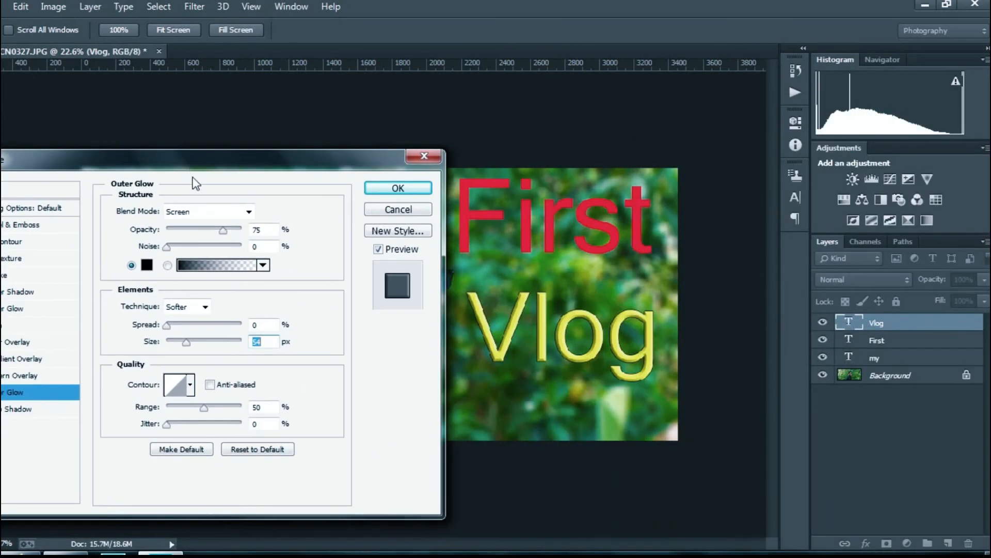
left_click_drag(187, 342, 171, 343)
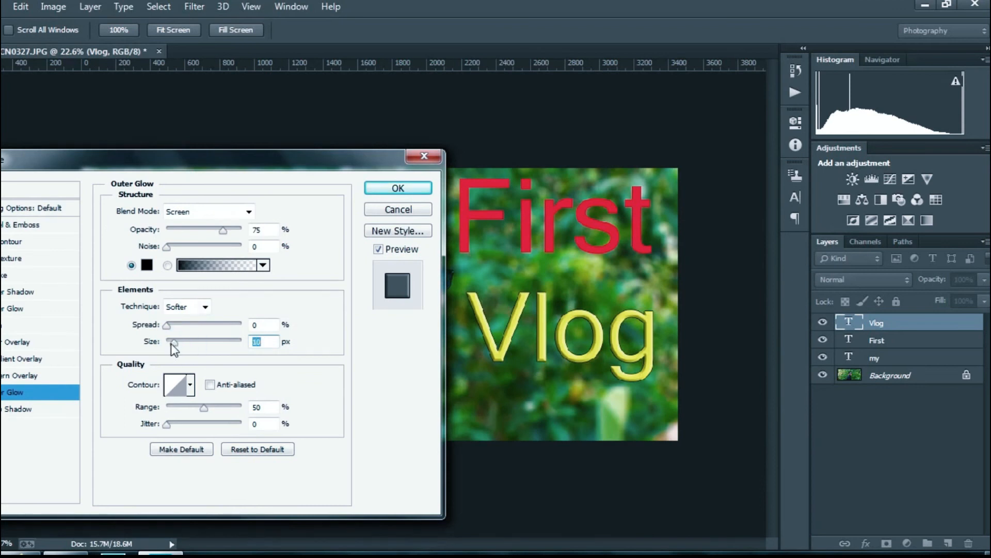
left_click(417, 189)
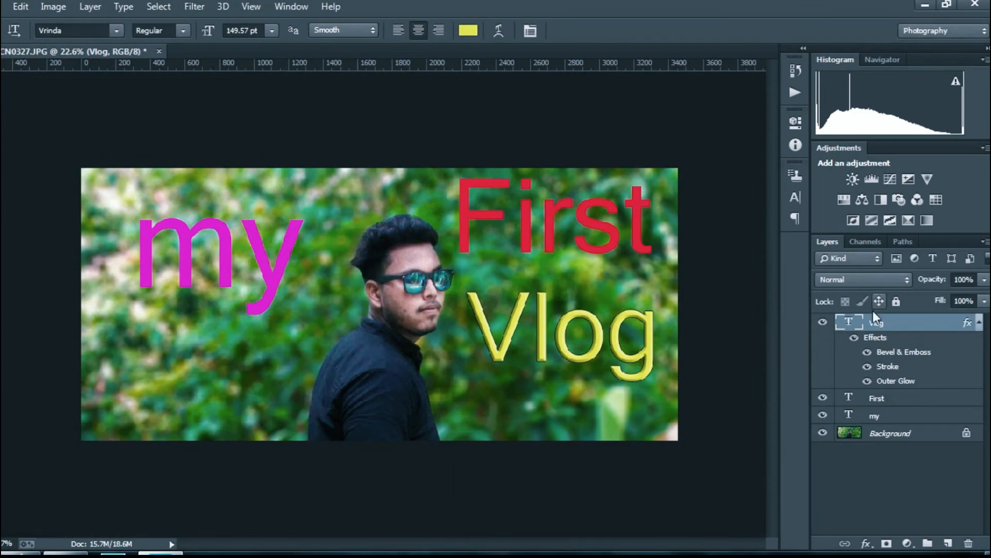
Add a black outside Stroke to the "First" text and make it thicker than the default 3 px.
left_click(902, 399)
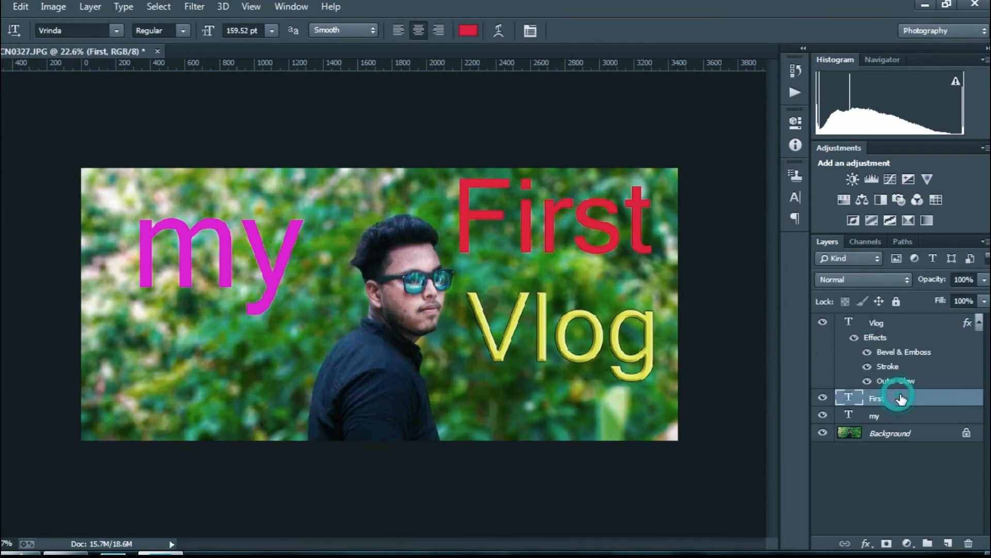
double_click(932, 400)
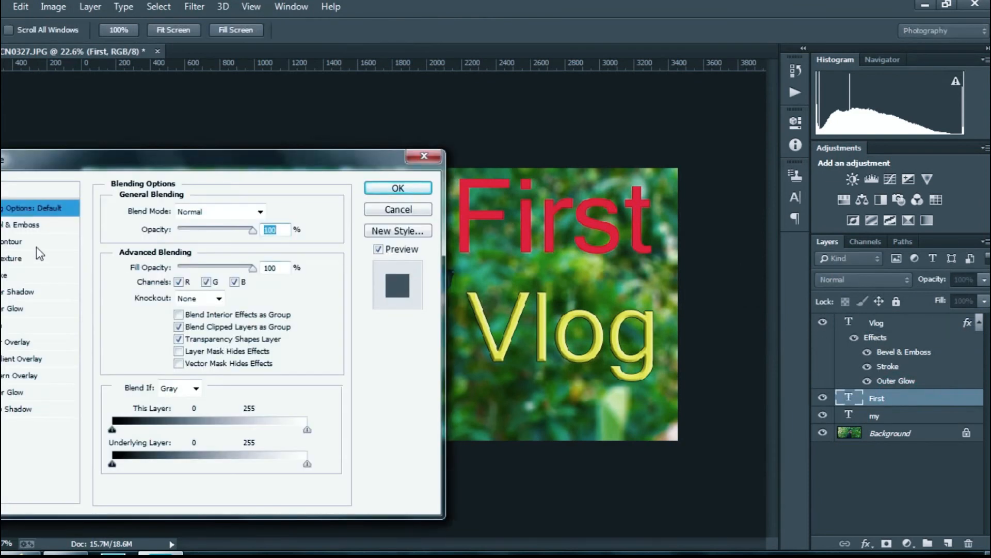
left_click(6, 276)
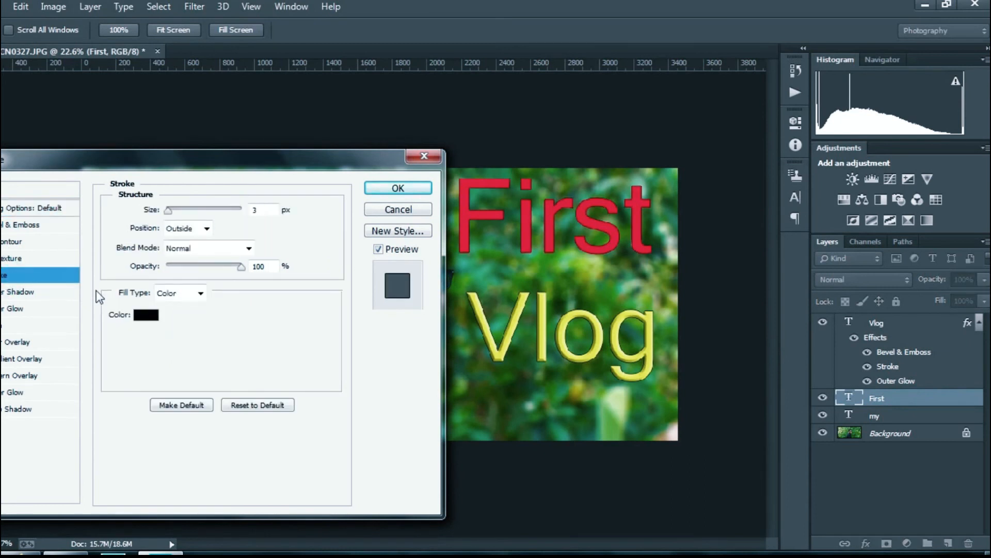
mouse_move(172, 213)
left_mouse_down()
mouse_move(226, 208)
mouse_move(174, 210)
left_mouse_up()
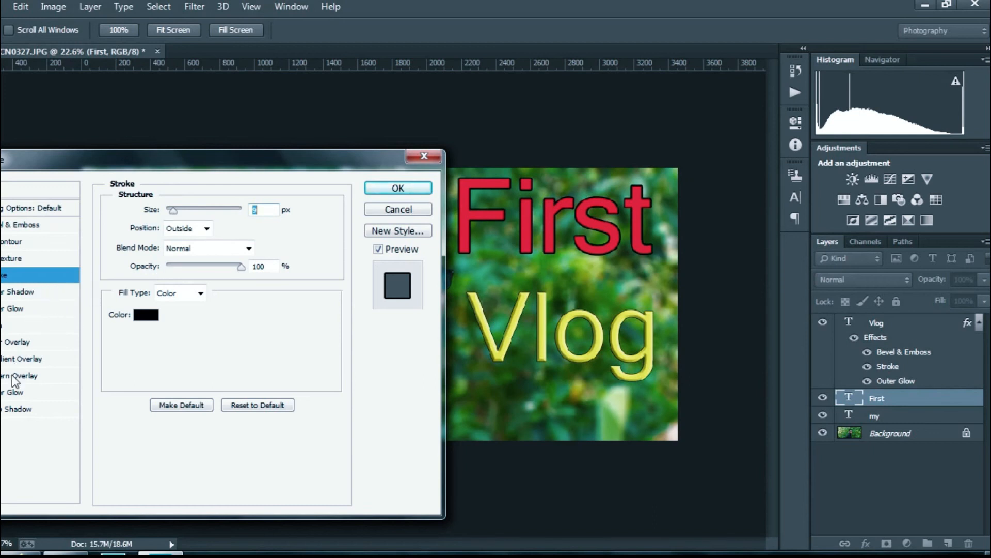
Add a pale yellow (fafacb) Outer Glow to the "First" text, enlarge the glow and apply the style.
left_click(11, 392)
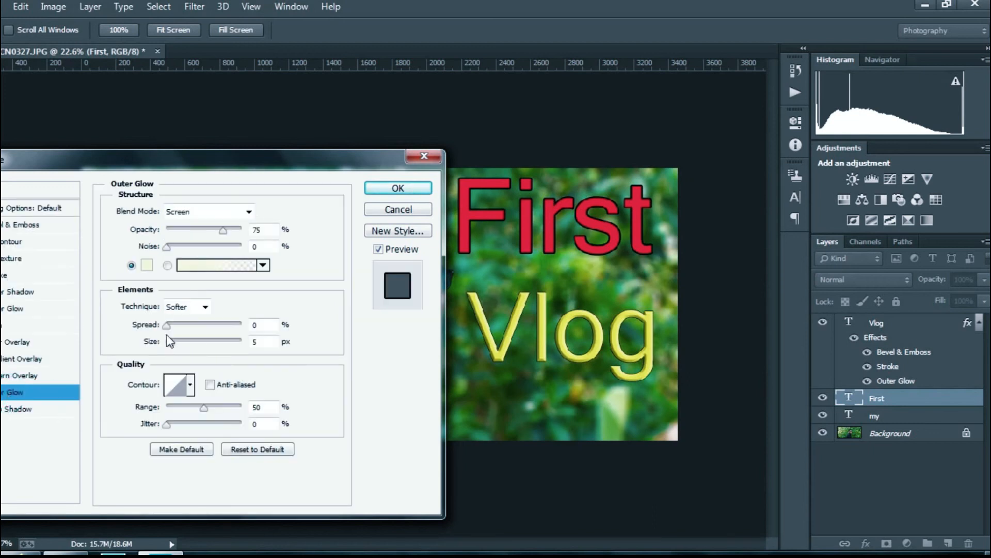
left_click(147, 264)
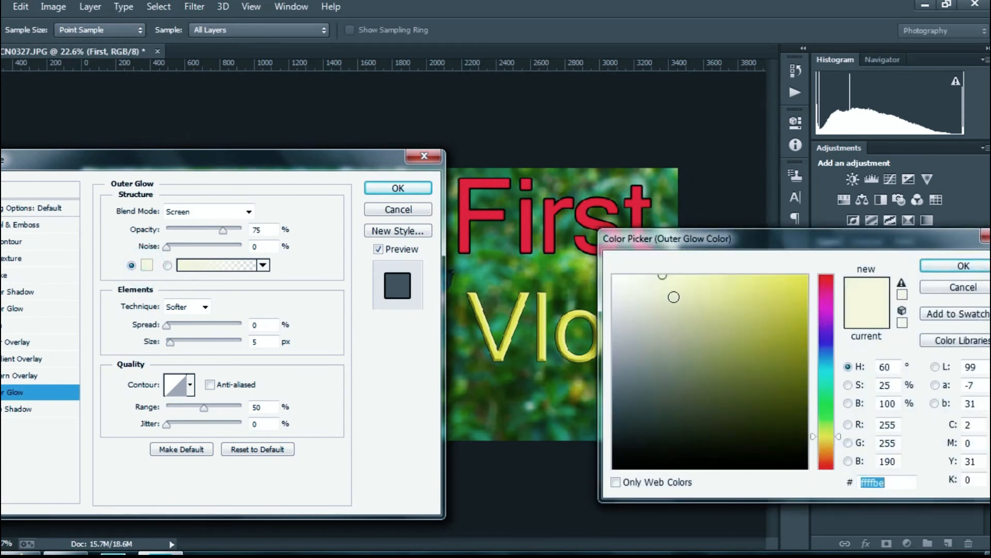
left_click_drag(654, 280, 651, 279)
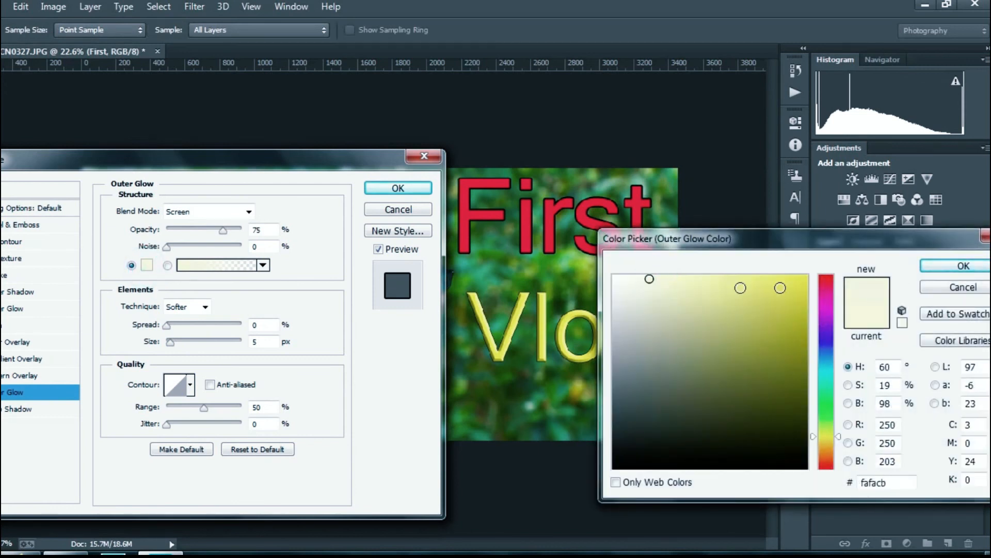
left_click(953, 265)
left_click_drag(170, 342, 194, 342)
left_click(408, 187)
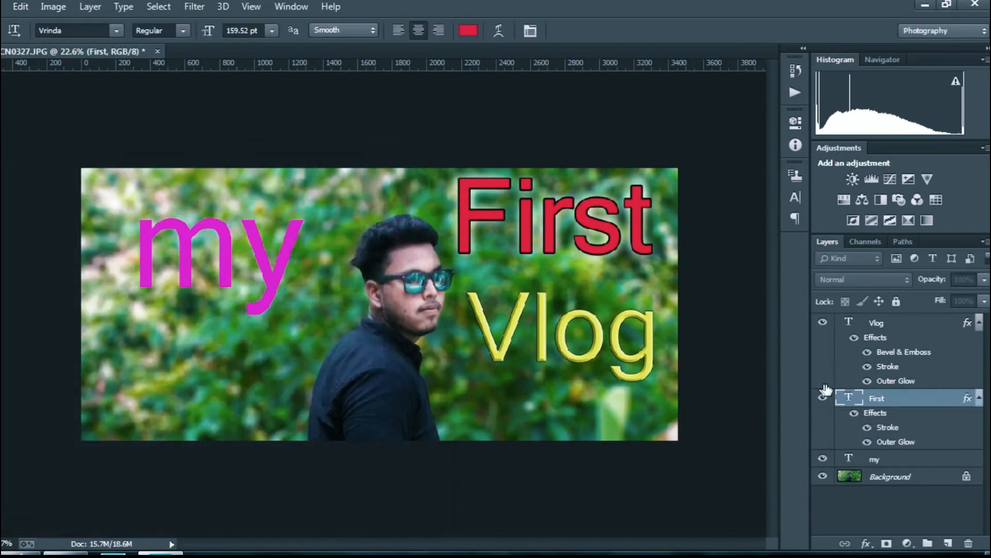
Thicken the black outside Stroke in the "Vlog" text's layer style.
double_click(892, 328)
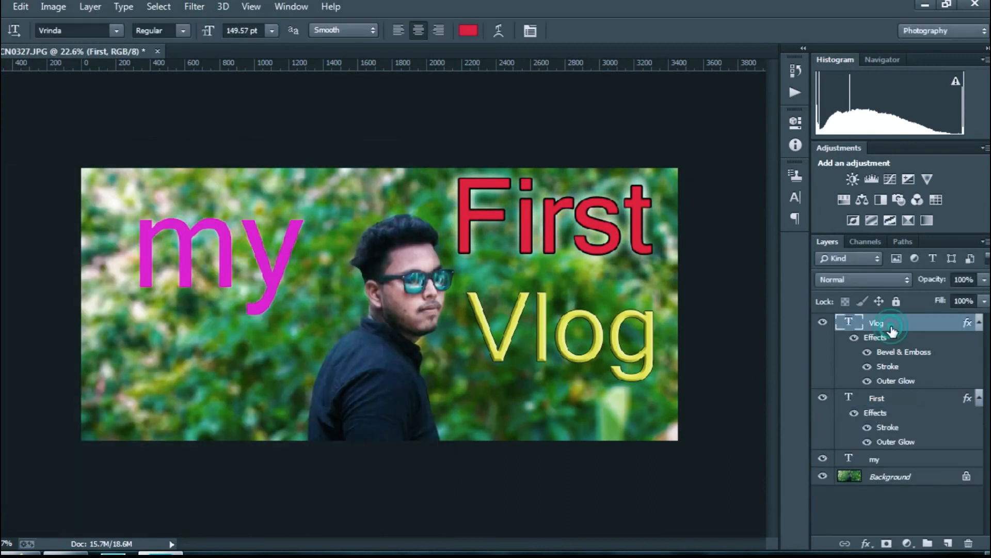
left_click(18, 274)
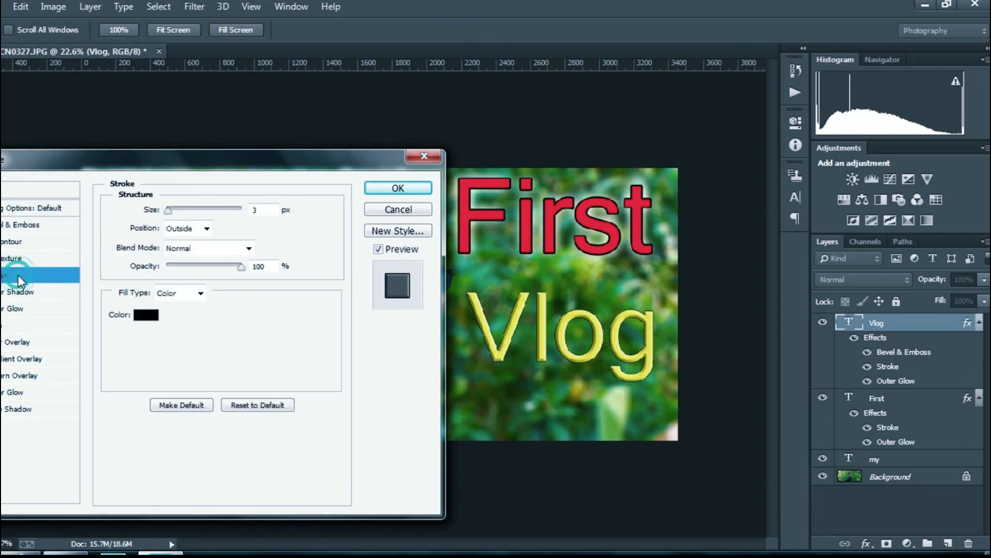
left_click_drag(167, 212, 174, 214)
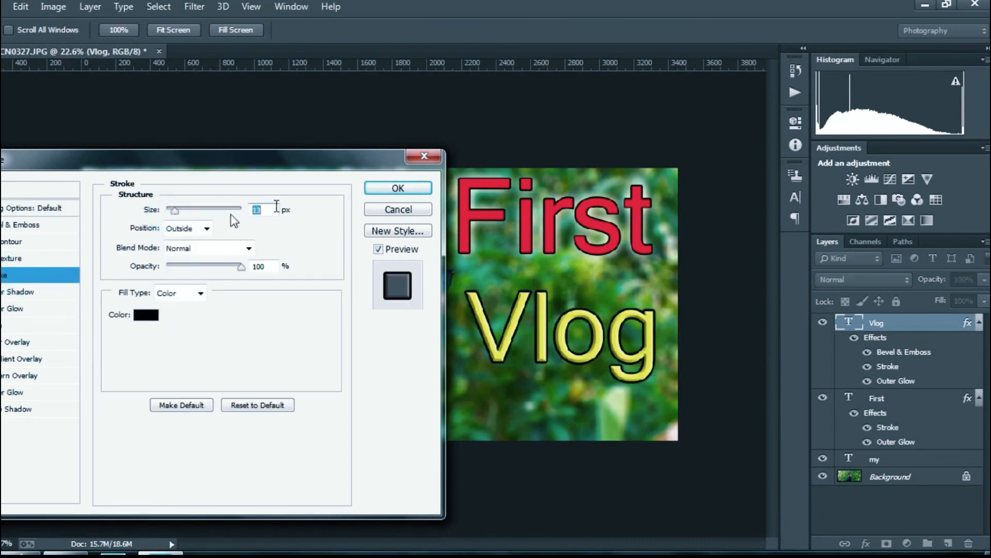
left_click(398, 188)
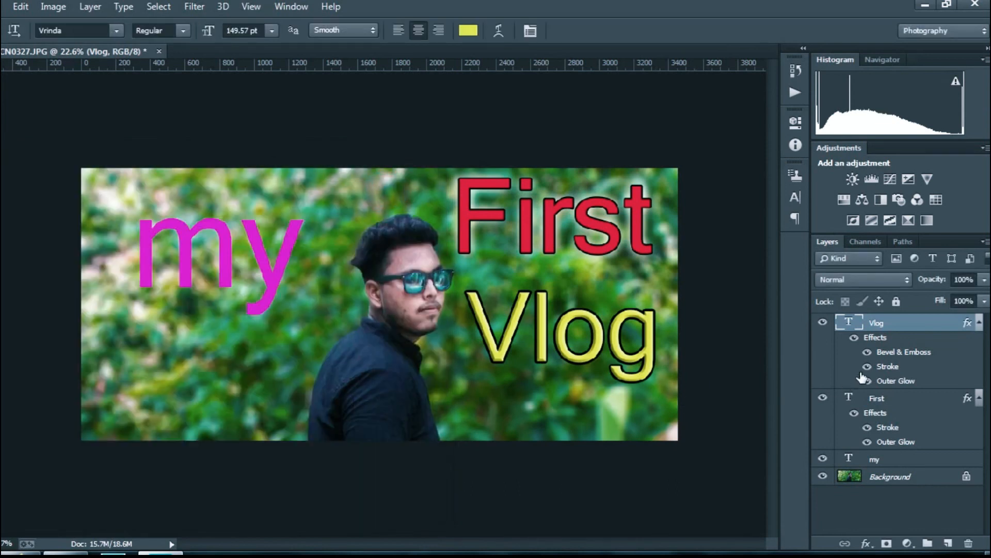
Give the "my" text an Inner Bevel with the Chisel Hard technique and an Outer Glow 100 px in size.
left_click(895, 460)
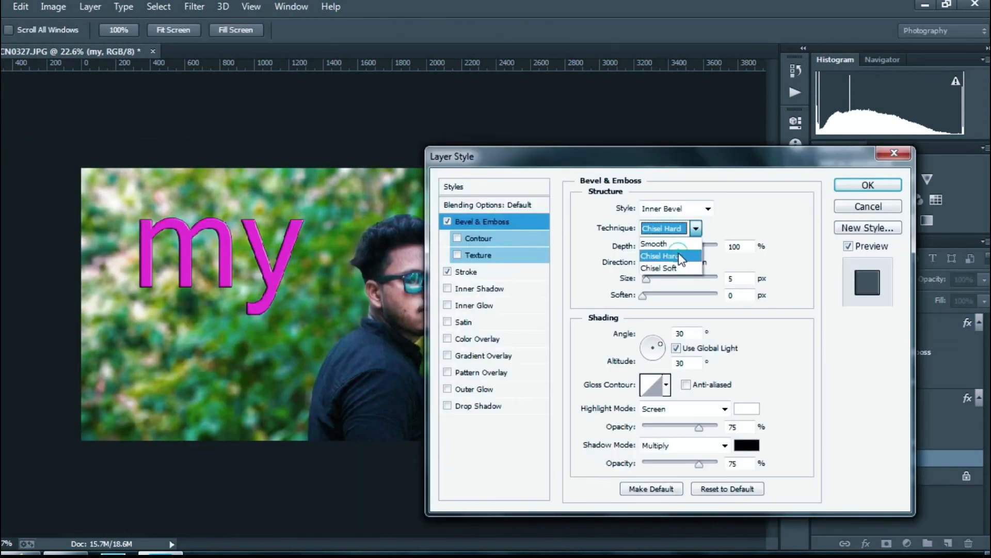
left_click(678, 254)
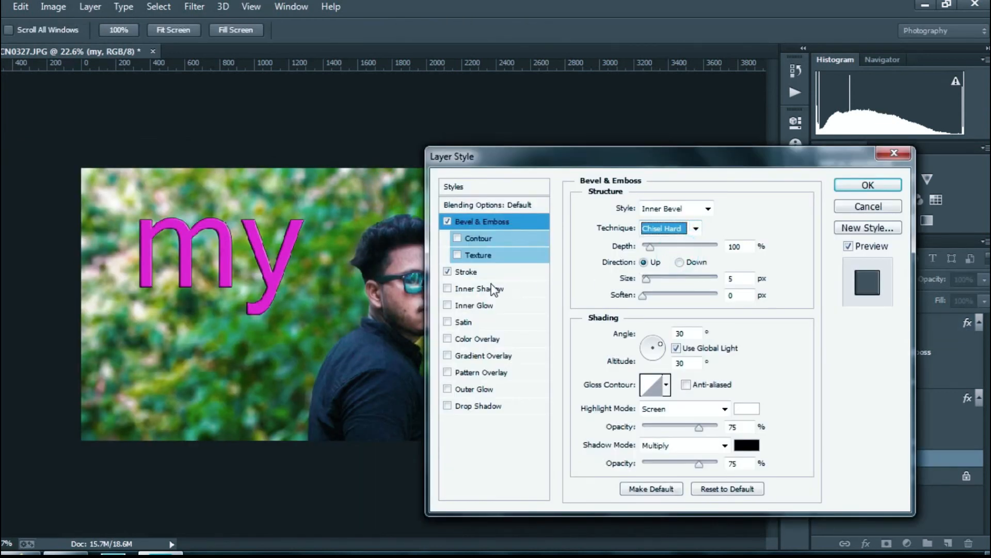
left_click(469, 391)
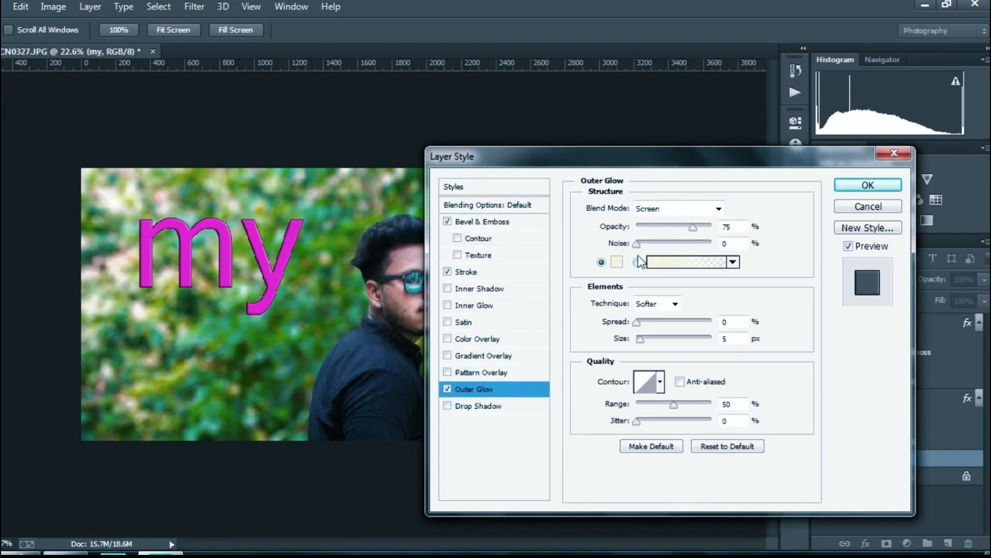
left_click_drag(648, 343, 672, 343)
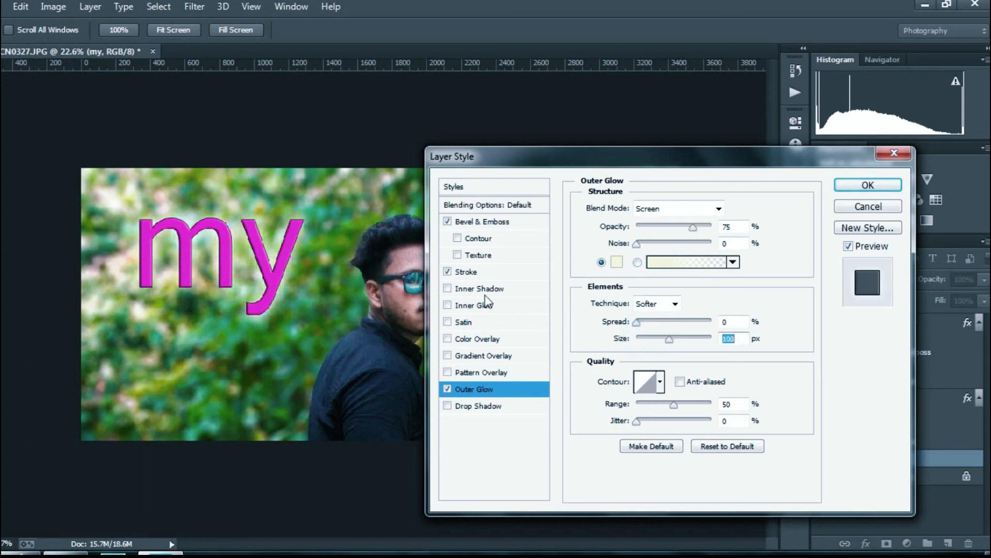
Set the black outside Stroke of the "my" text to 10 px and apply its layer style.
left_click(479, 273)
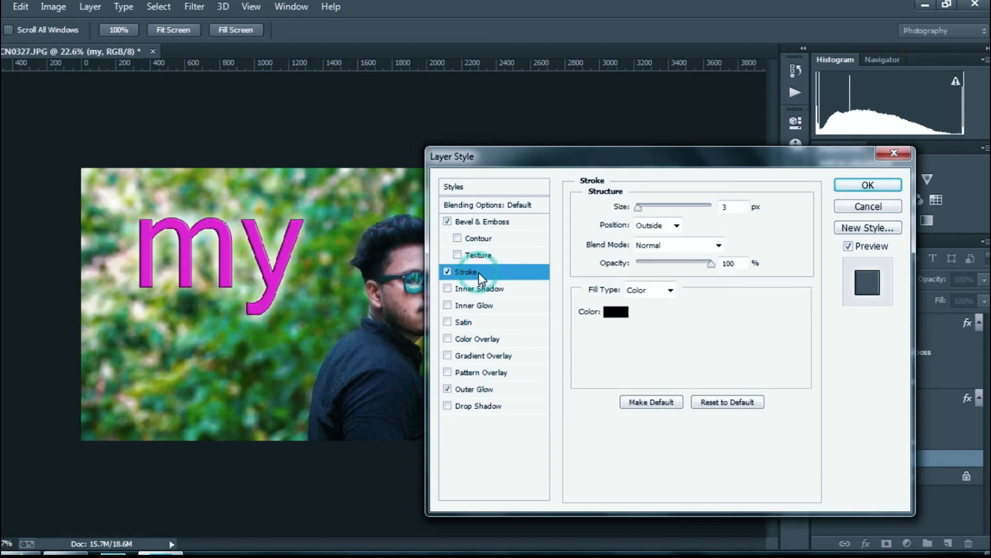
left_click_drag(640, 206, 644, 212)
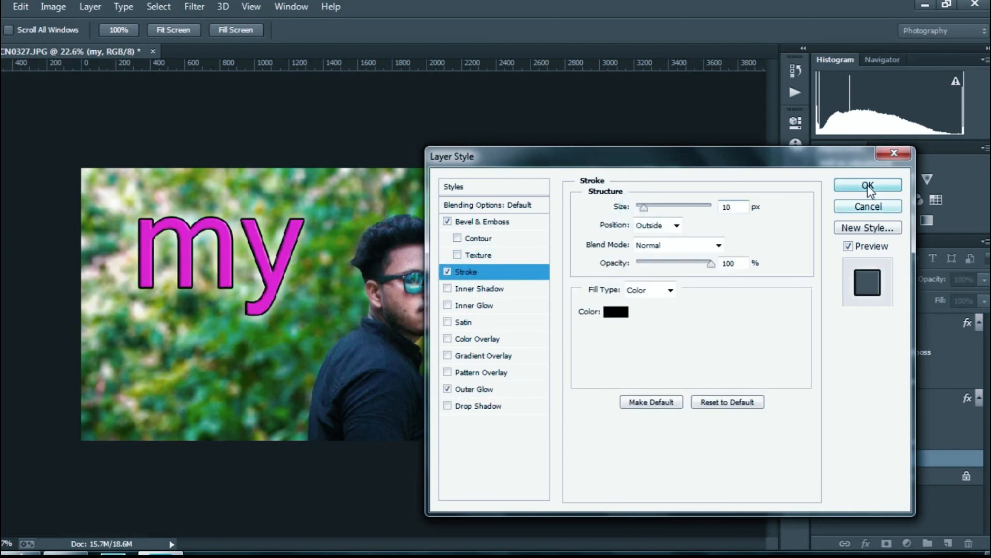
left_click(868, 185)
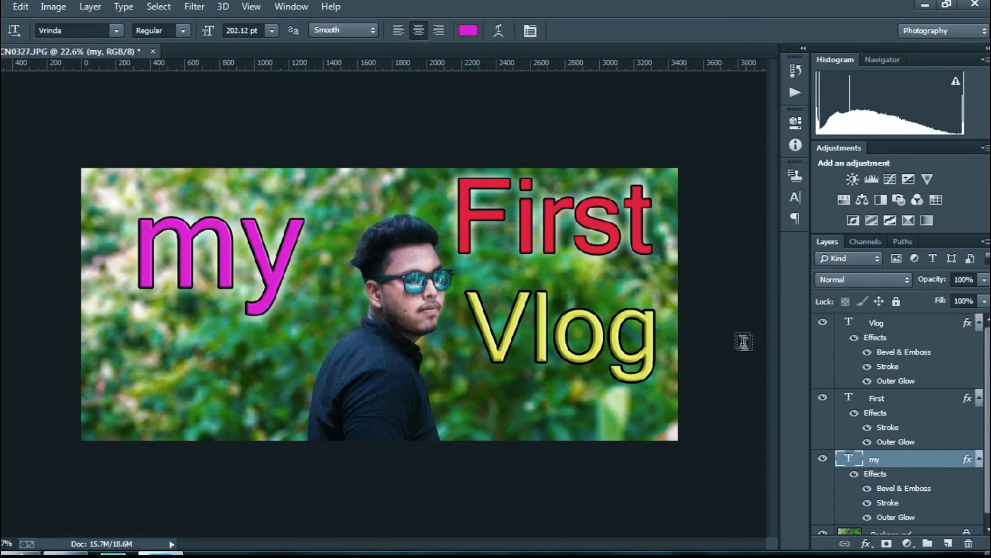
Switch to the Move tool and examine the styled "my First Vlog" text and the portrait at different magnifications.
scroll(550, 309, "up", 1)
scroll(550, 310, "down", 1)
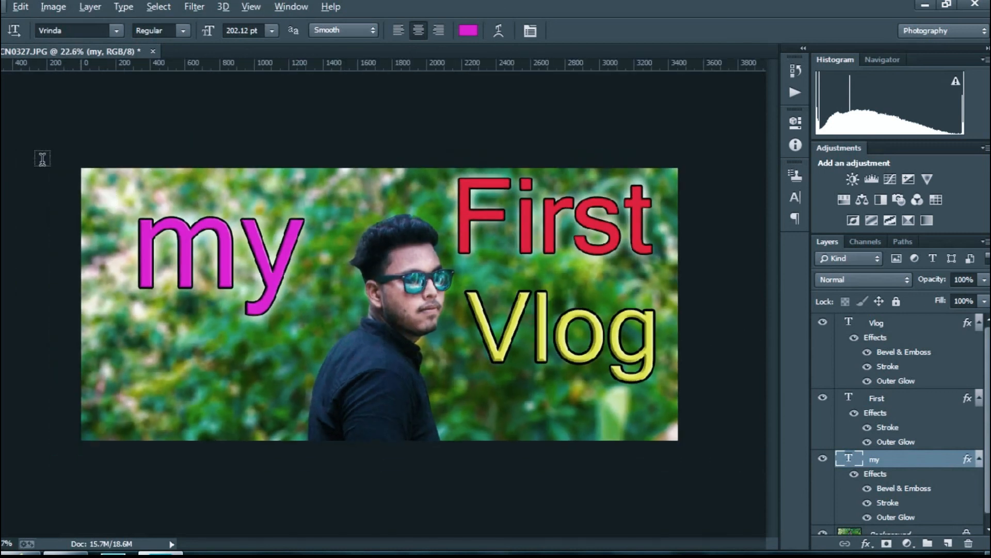
key("v")
scroll(476, 243, "down", 1)
scroll(476, 244, "up", 2)
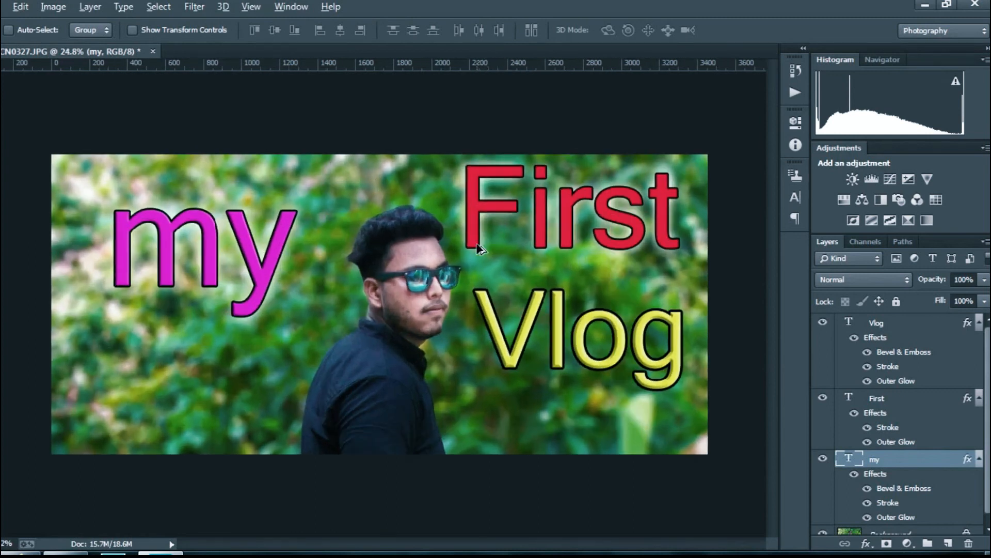
scroll(477, 244, "down", 1)
scroll(477, 249, "up", 1)
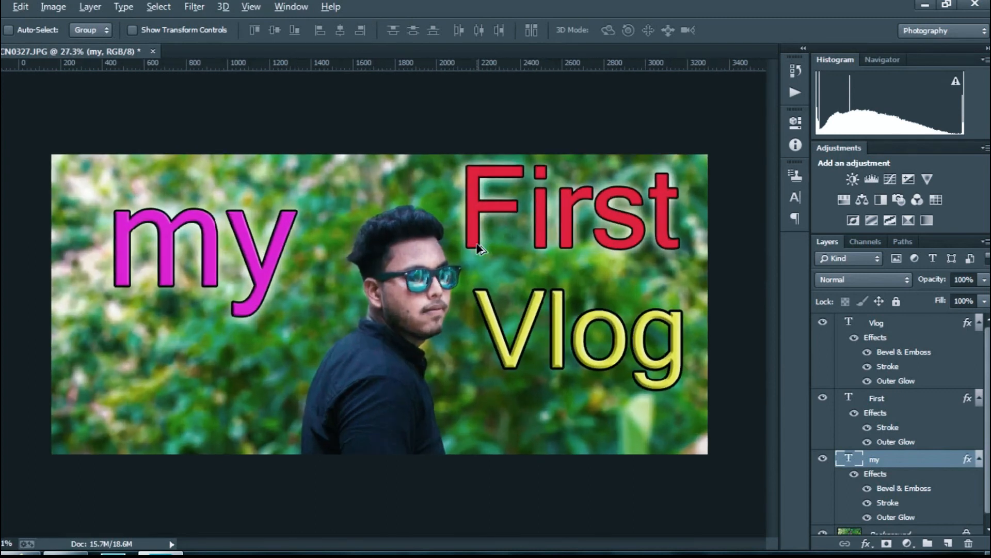
scroll(478, 249, "up", 1)
scroll(477, 249, "down", 1)
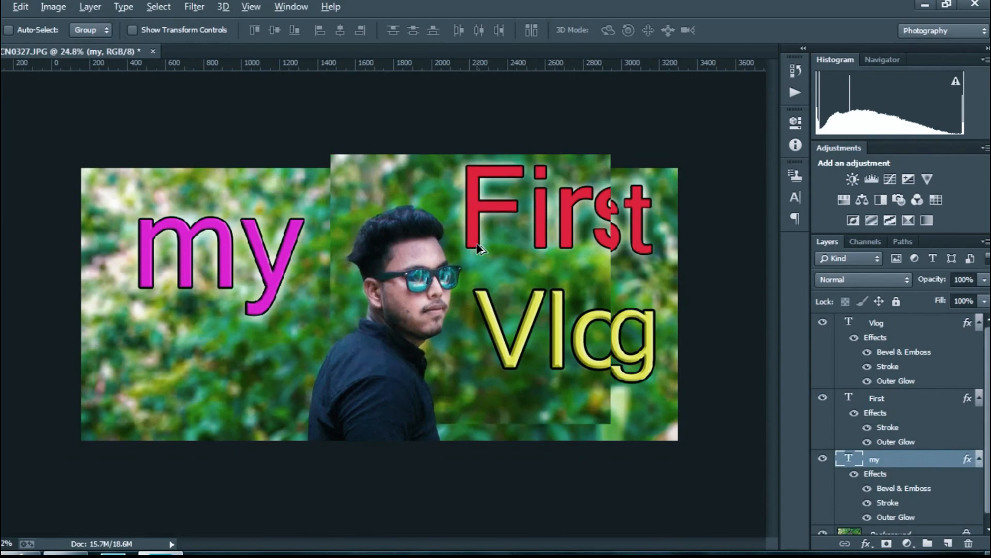